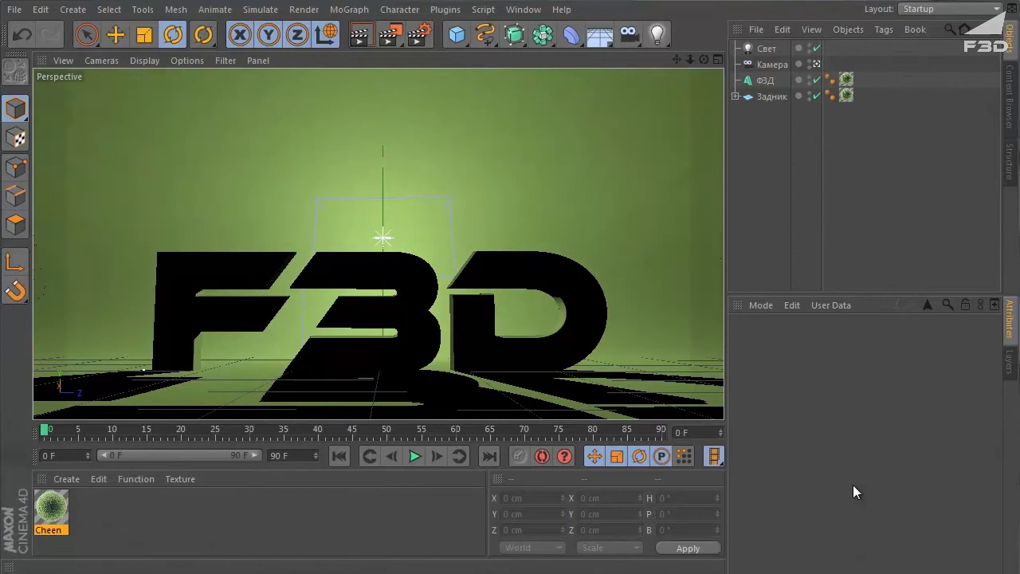
# Test-render the F3D logo view in the viewport, then clear it back to the editor view
pyautogui.click(360, 34)
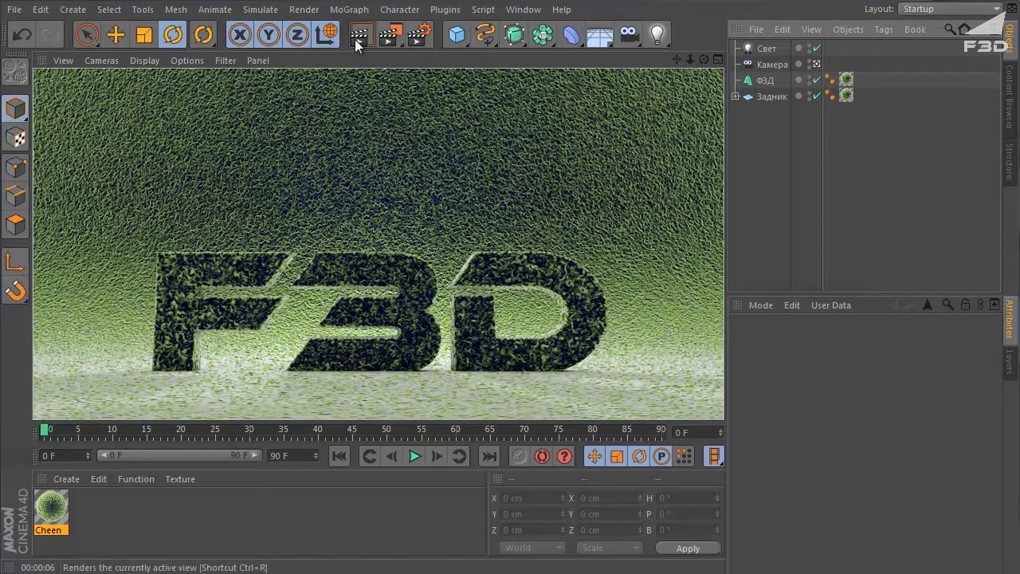
pyautogui.click(785, 137)
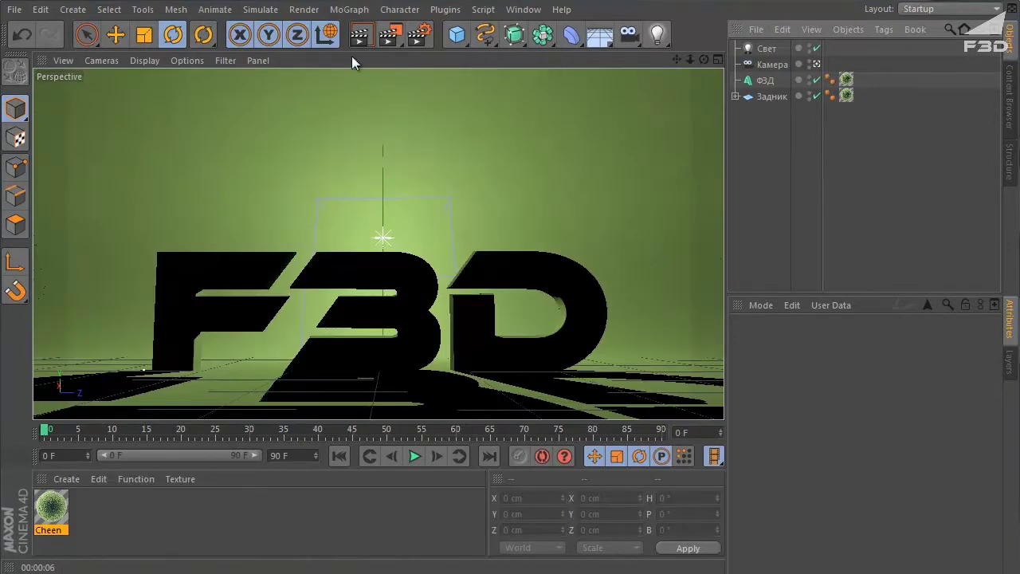
pyautogui.click(388, 38)
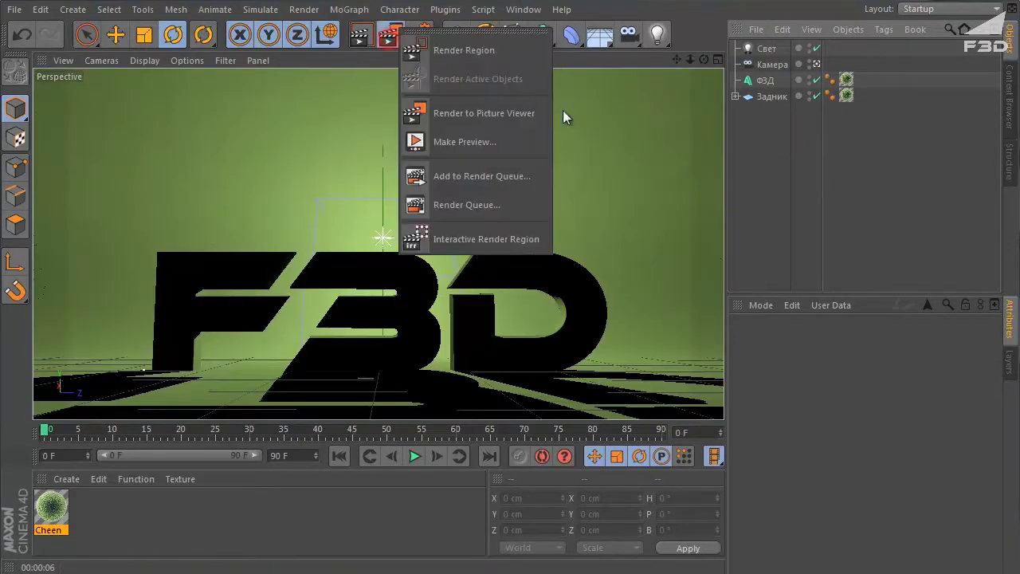
# Use Render Region to render two grass patches: one at the upper left, one over the D
pyautogui.click(508, 53)
pyautogui.moveTo(125, 144); pyautogui.dragTo(313, 241)
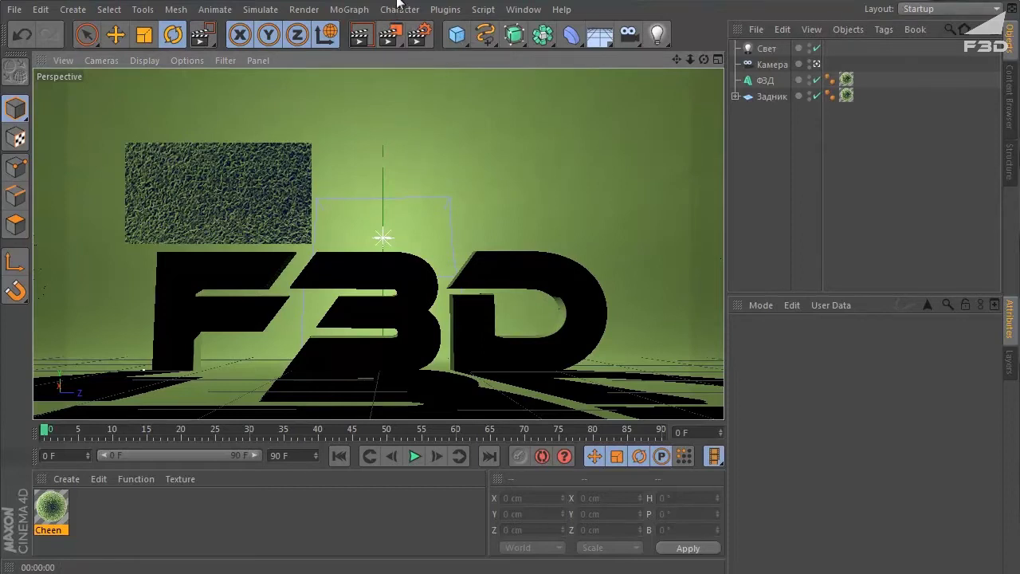
pyautogui.click(394, 46)
pyautogui.click(490, 52)
pyautogui.moveTo(493, 153); pyautogui.dragTo(683, 304)
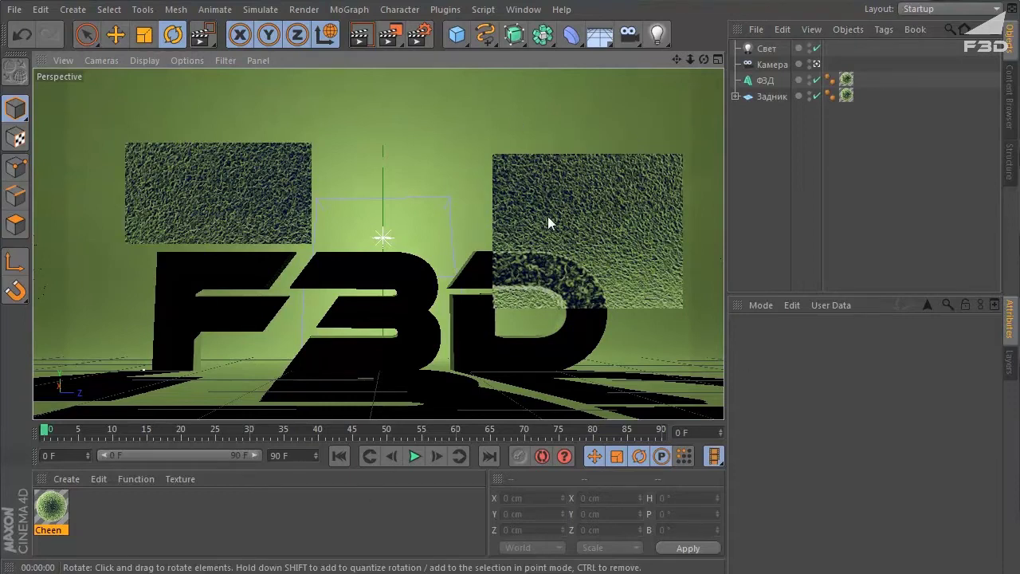
pyautogui.click(390, 36)
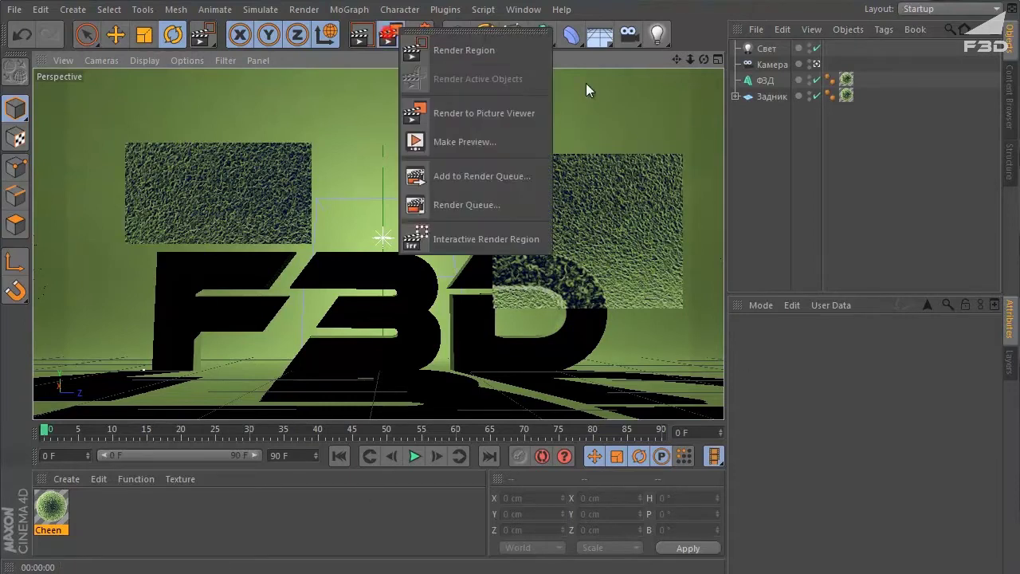
# Render one more region over the 3, then clear all rendered patches from the viewport
pyautogui.click(480, 50)
pyautogui.moveTo(266, 297); pyautogui.dragTo(482, 410)
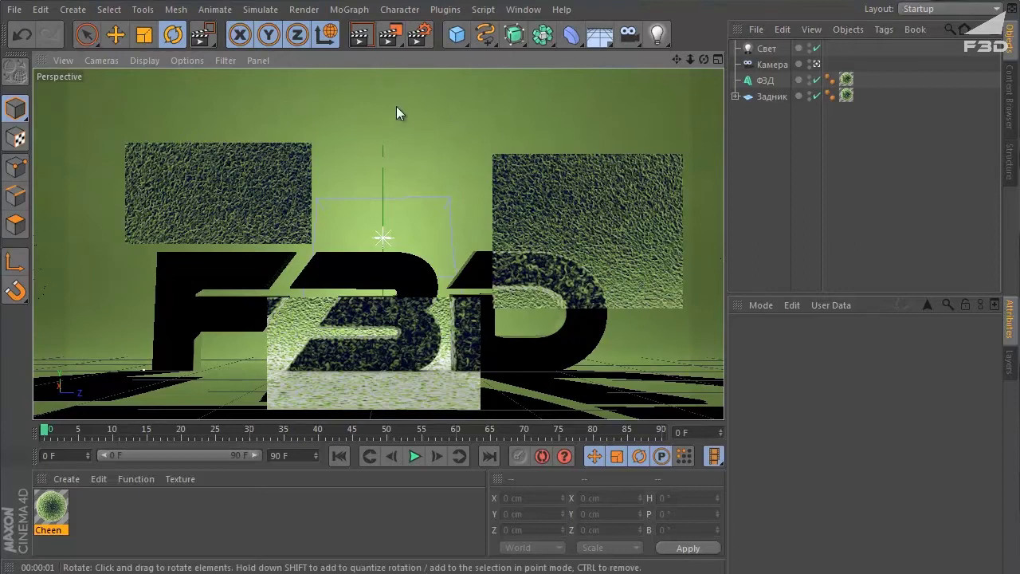
pyautogui.click(389, 36)
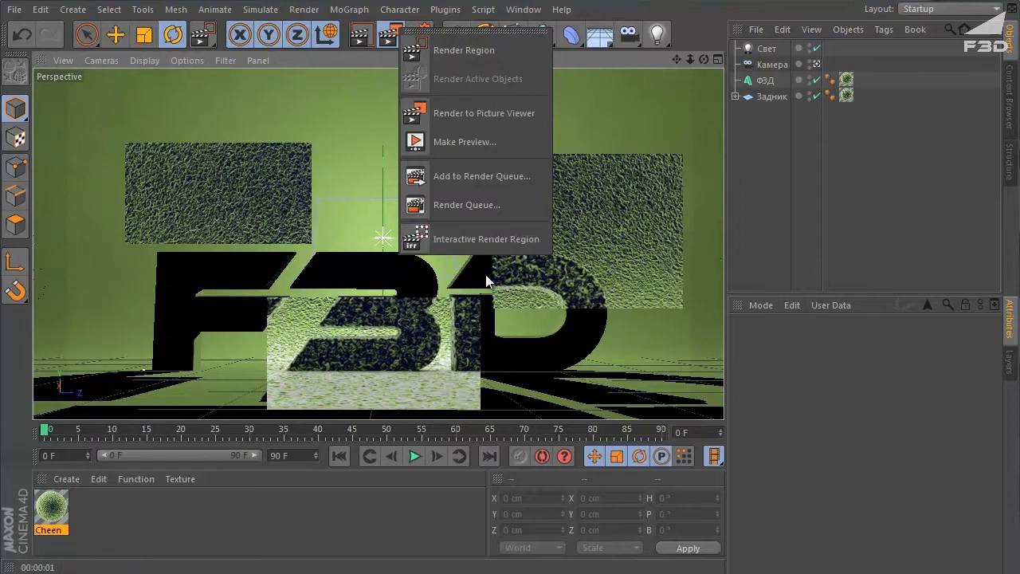
pyautogui.click(771, 129)
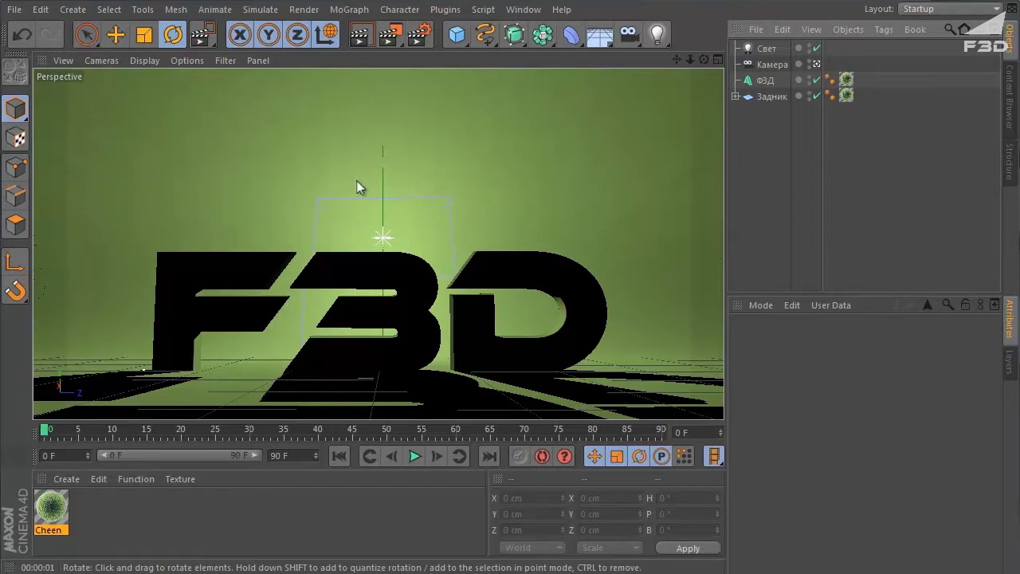
# Render the full viewport to show the grass-textured F3D logo and backdrop
pyautogui.click(360, 34)
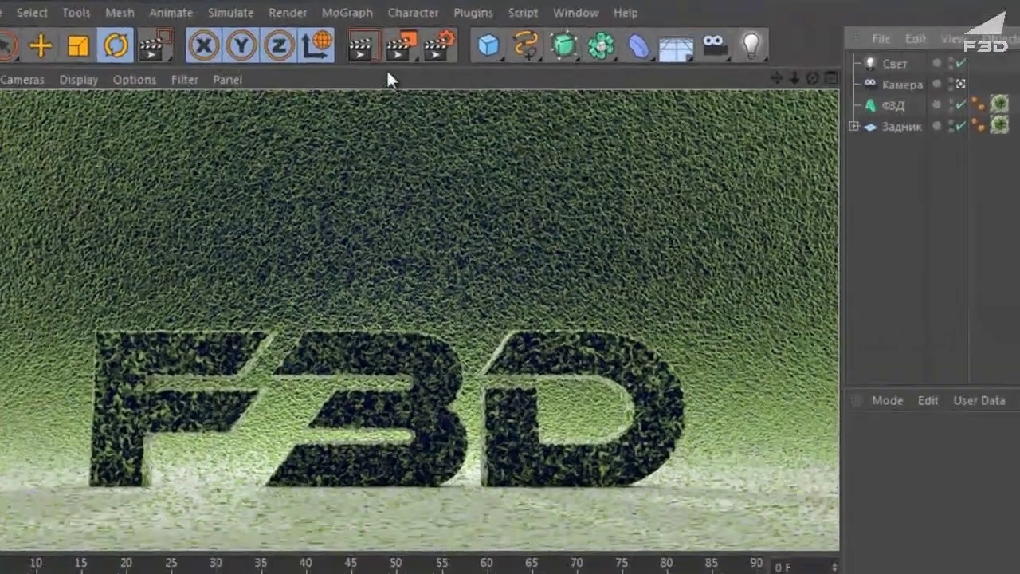
pyautogui.click(391, 34)
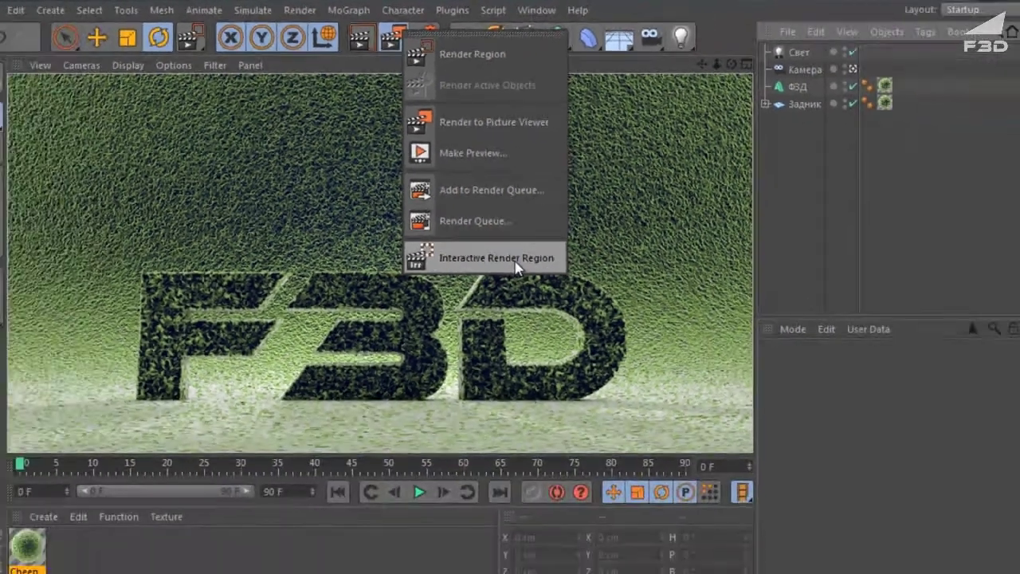
# Start an Interactive Render Region and shrink it from its corners over the logo's middle
pyautogui.click(585, 374)
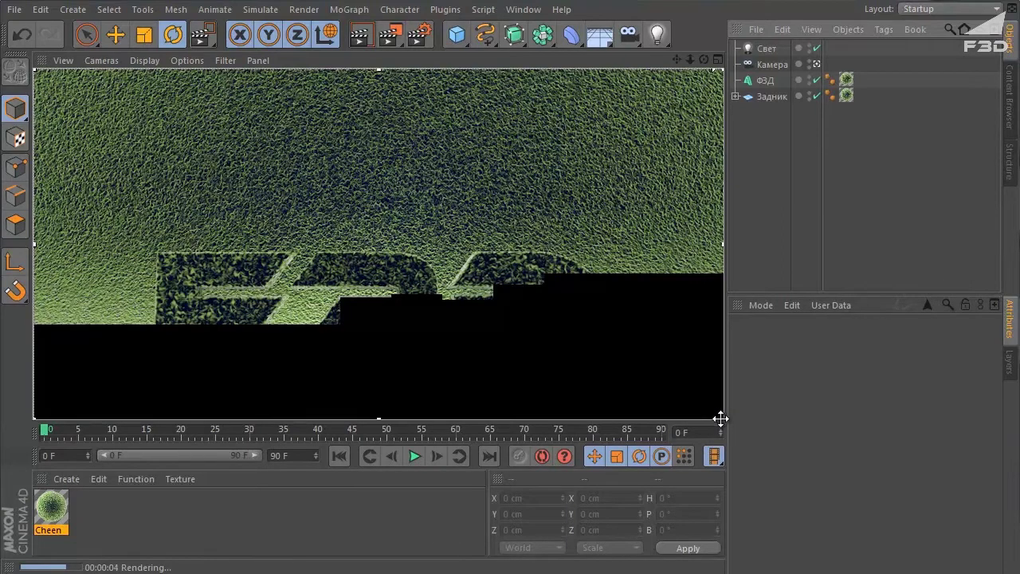
pyautogui.moveTo(720, 417); pyautogui.dragTo(569, 330)
pyautogui.click(569, 330)
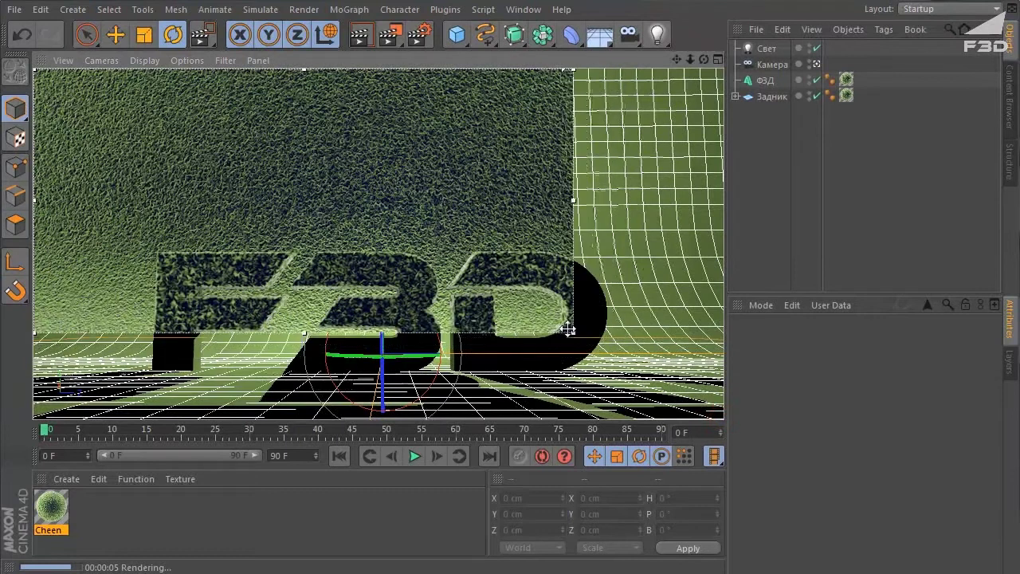
pyautogui.moveTo(33, 68); pyautogui.dragTo(281, 165)
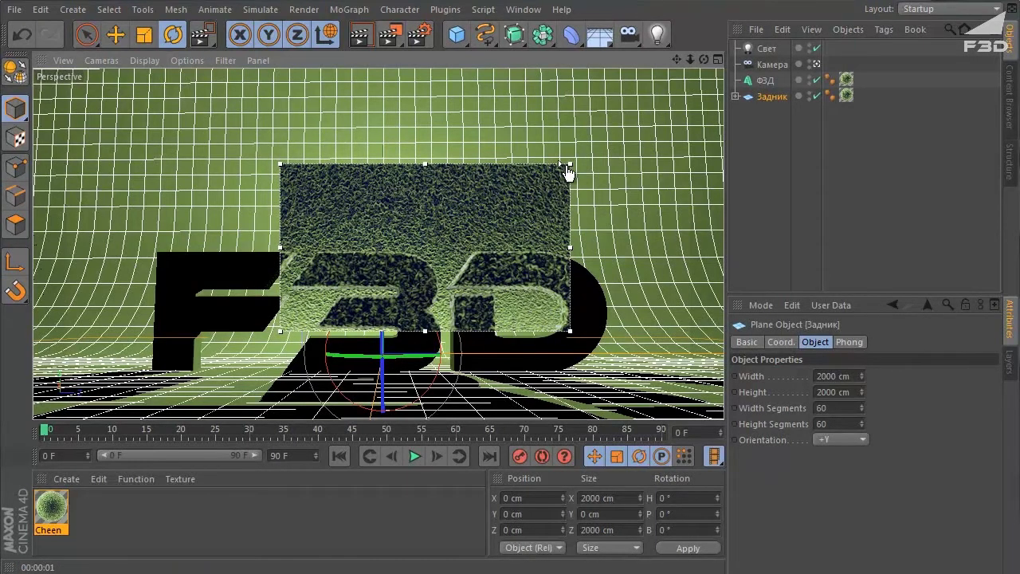
# Drag the interactive render region's corners and edges until it encloses the entire F3D logo
pyautogui.moveTo(570, 164); pyautogui.dragTo(643, 84)
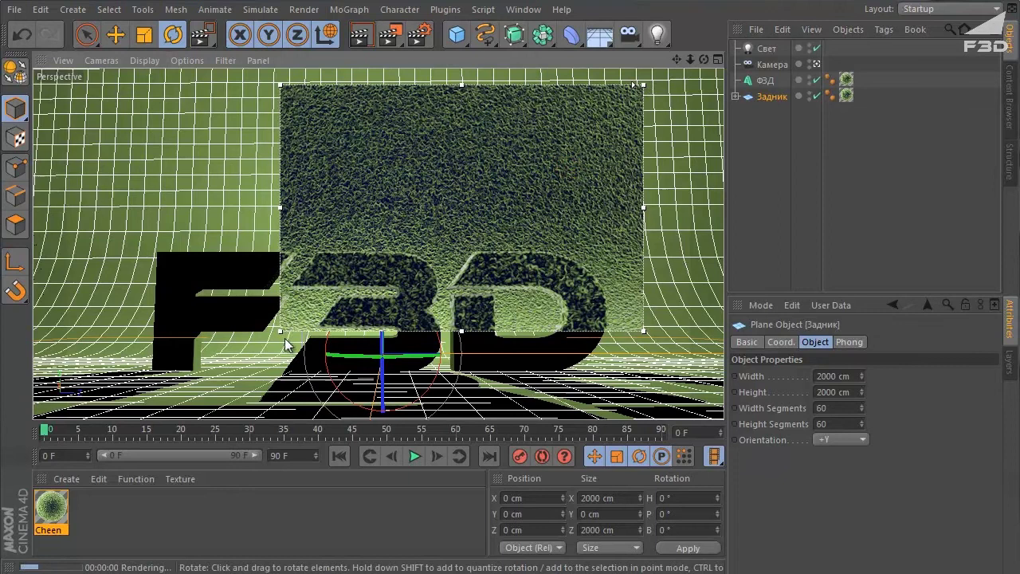
pyautogui.moveTo(279, 329); pyautogui.dragTo(137, 382)
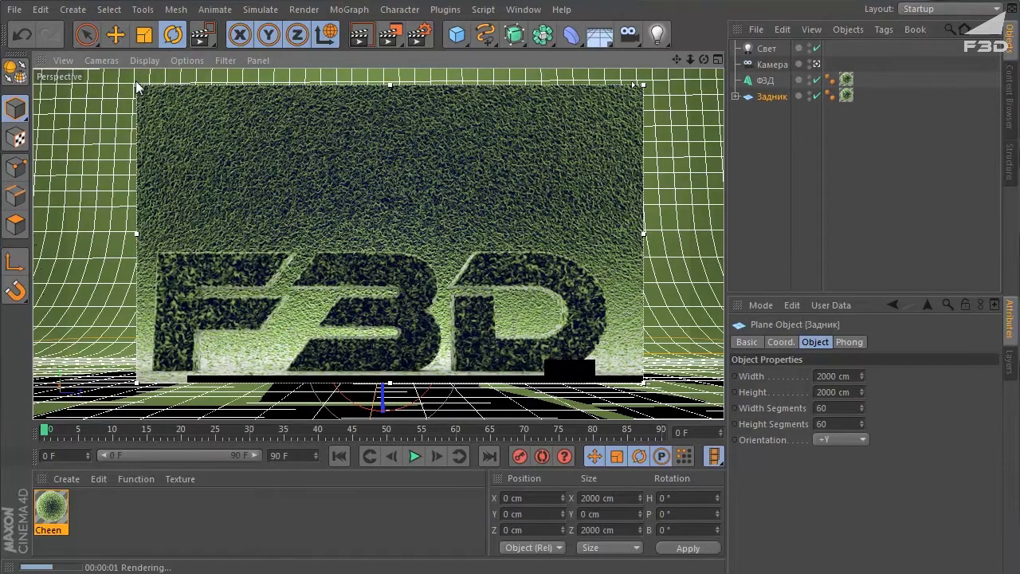
pyautogui.moveTo(136, 86); pyautogui.dragTo(383, 231)
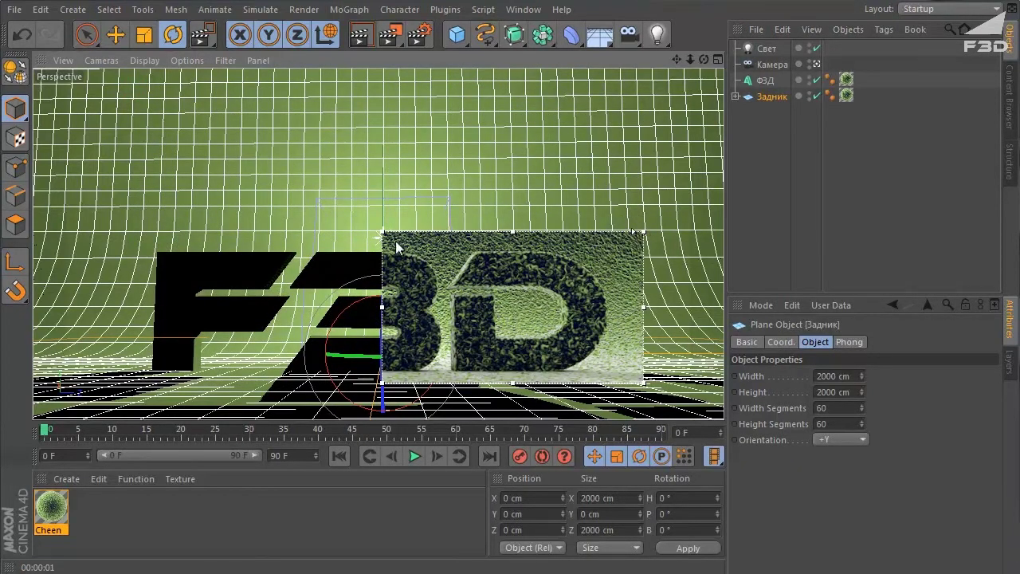
pyautogui.moveTo(383, 232); pyautogui.dragTo(127, 104)
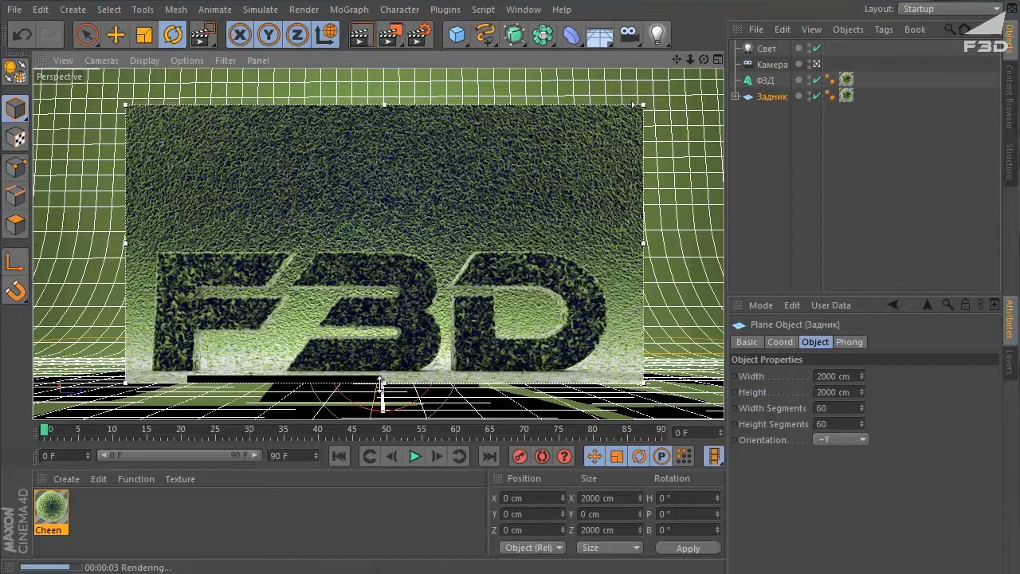
pyautogui.moveTo(381, 383); pyautogui.dragTo(382, 406)
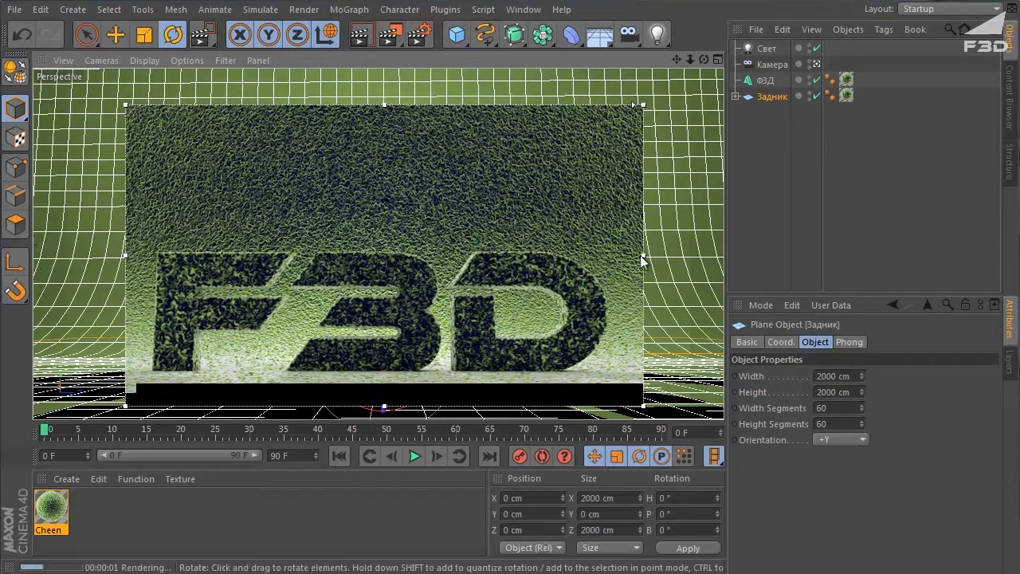
pyautogui.moveTo(641, 254)
pyautogui.mouseDown()
pyautogui.moveTo(697, 246)
pyautogui.moveTo(682, 251)
pyautogui.mouseUp()
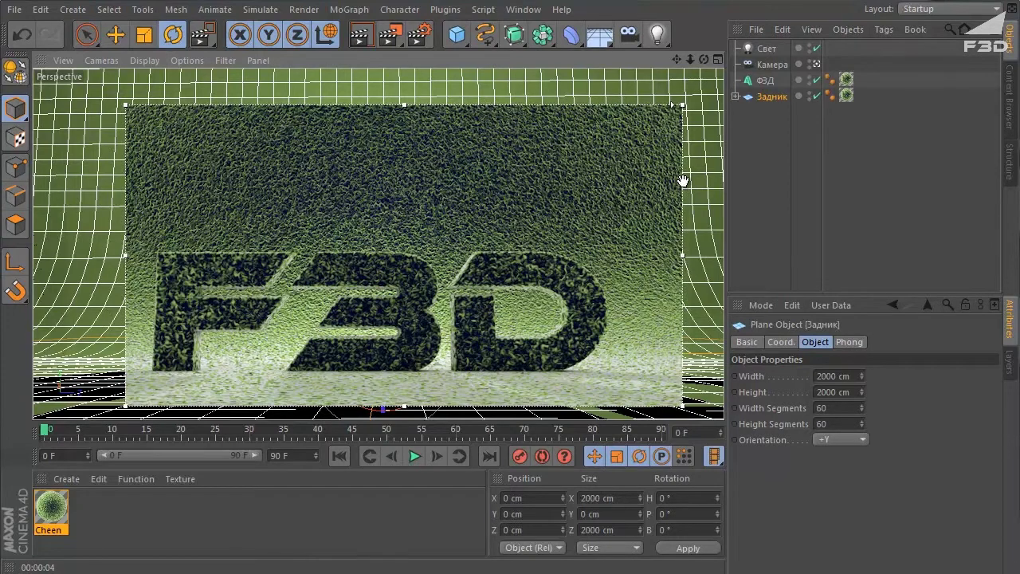
pyautogui.moveTo(683, 181); pyautogui.dragTo(675, 177)
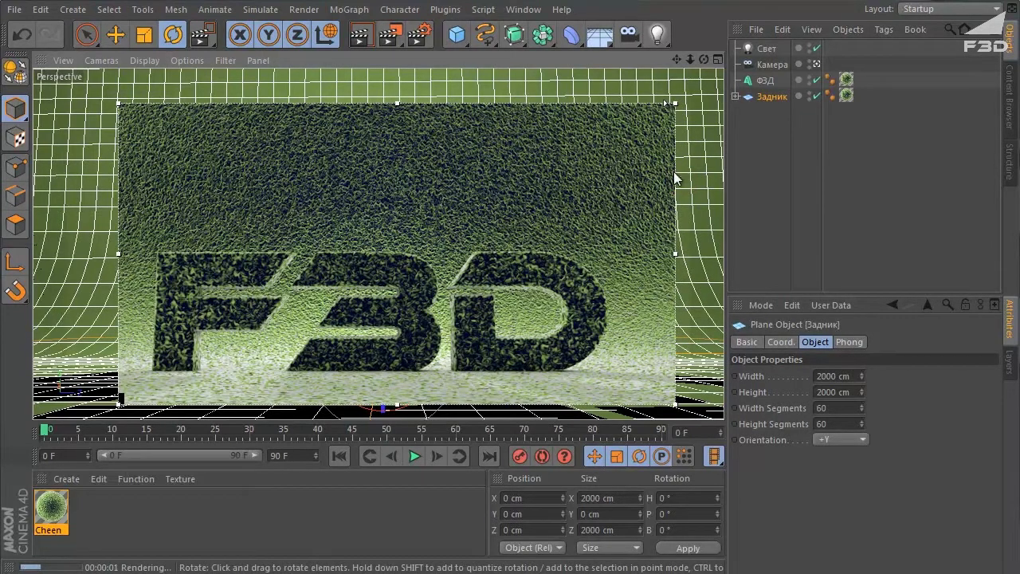
pyautogui.moveTo(675, 177)
pyautogui.mouseDown()
pyautogui.moveTo(654, 150)
pyautogui.moveTo(643, 159)
pyautogui.mouseUp()
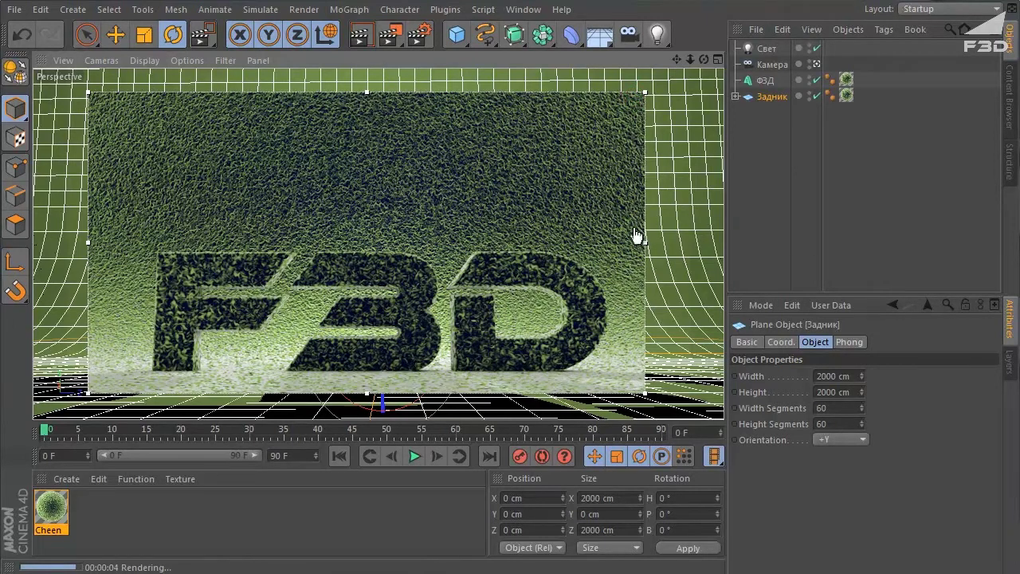
# Lower the render region's detail, then shrink it and shift it up over the logo
pyautogui.click(613, 88)
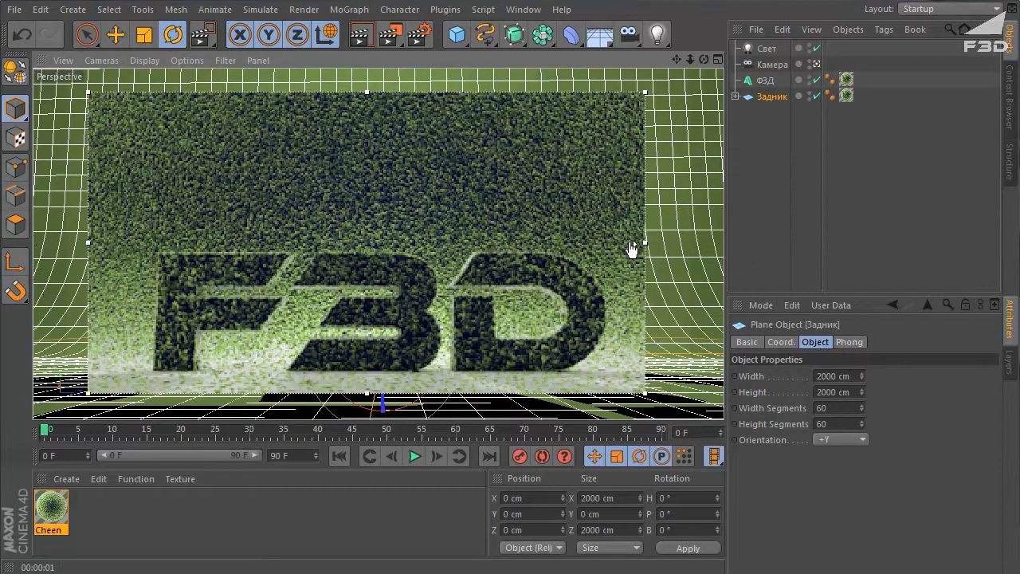
pyautogui.moveTo(632, 253); pyautogui.dragTo(648, 421)
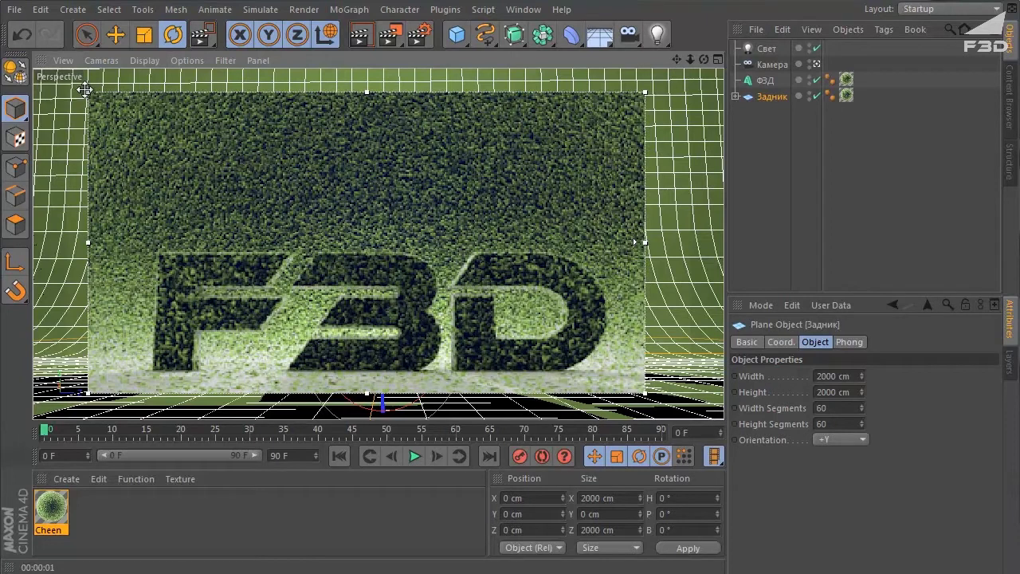
pyautogui.moveTo(85, 90); pyautogui.dragTo(109, 179)
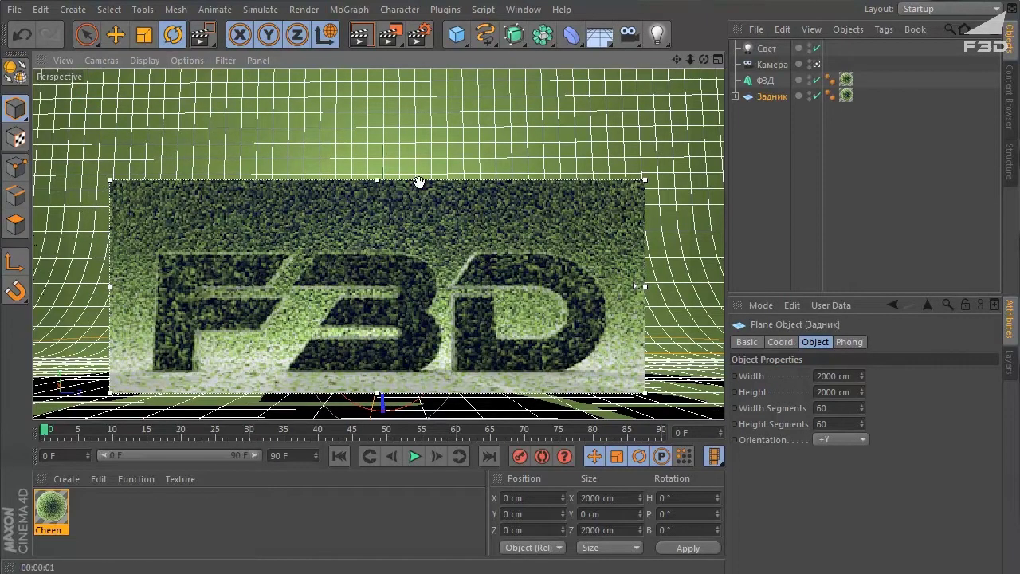
pyautogui.moveTo(419, 182); pyautogui.dragTo(404, 137)
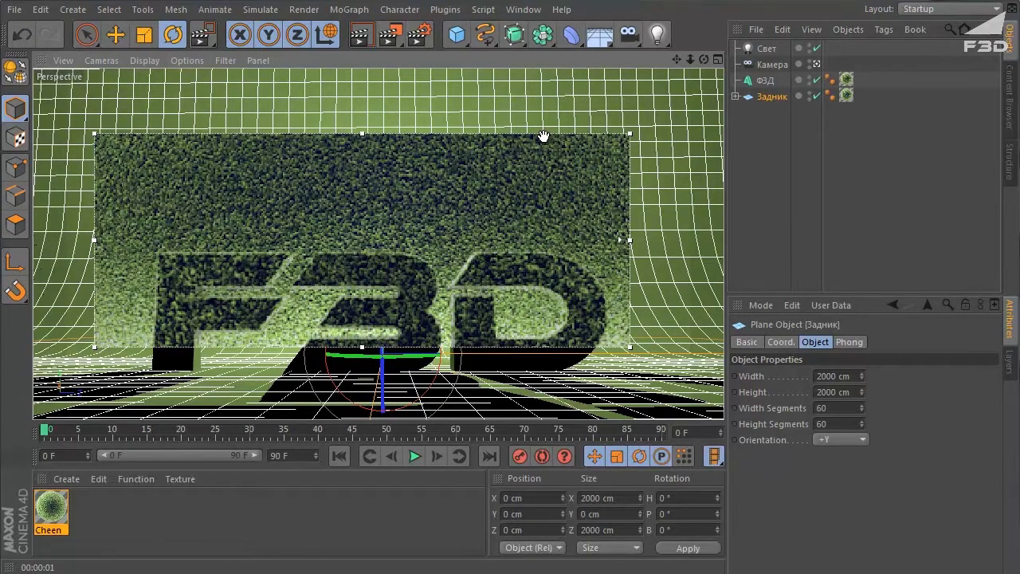
# Open Interactive Render Region Settings from the region's context menu and move the dialog aside
pyautogui.rightClick(542, 136)
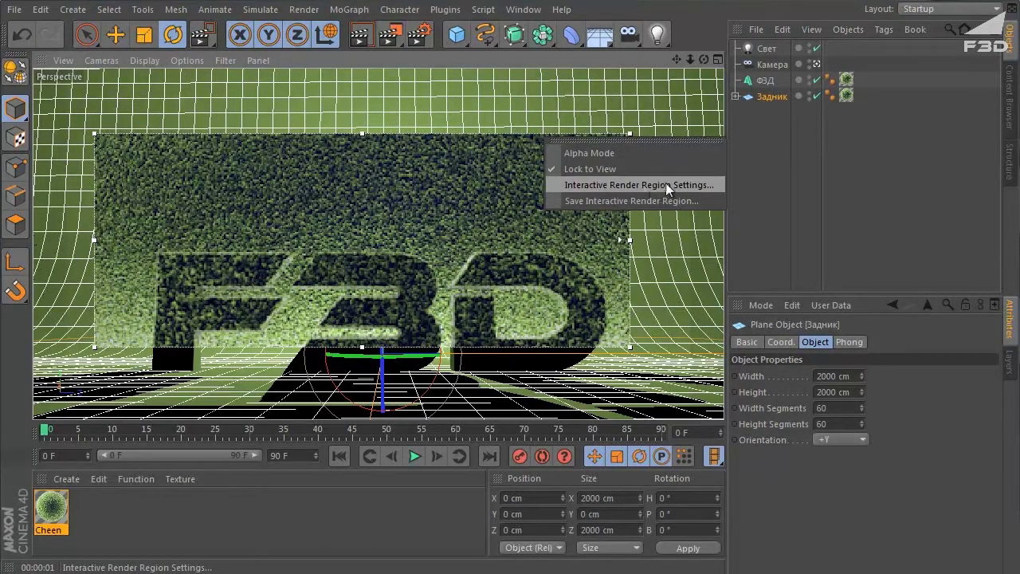
pyautogui.click(714, 185)
pyautogui.moveTo(806, 140); pyautogui.dragTo(753, 145)
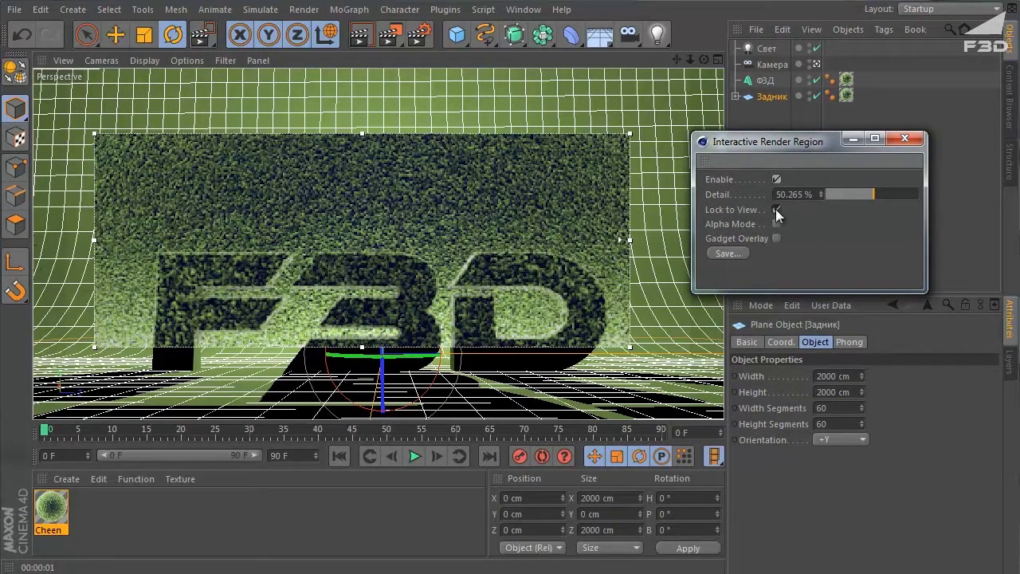
# Toggle the render region's Enable option off and back on, and check the Render flyout
pyautogui.click(777, 180)
pyautogui.click(777, 180)
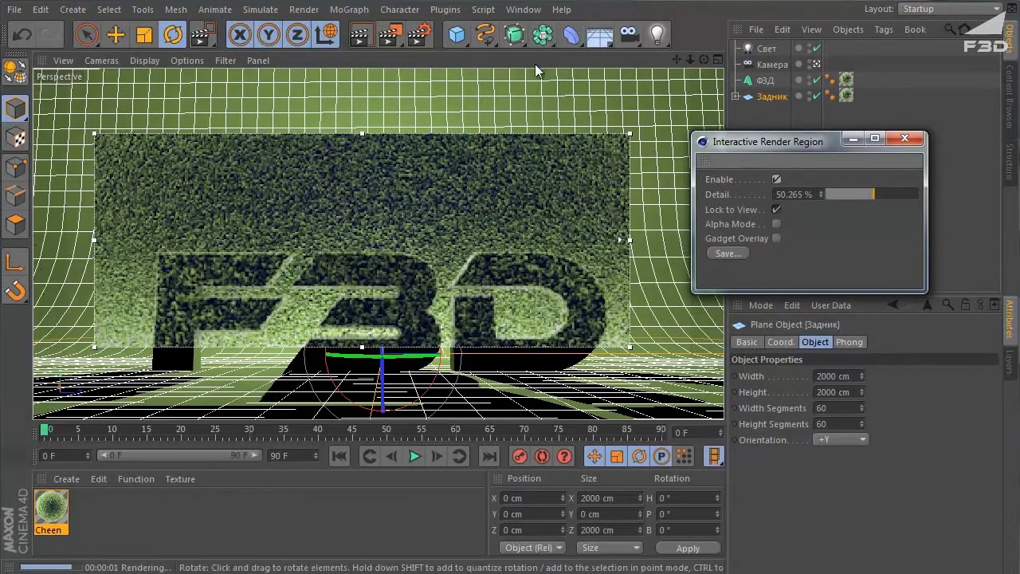
pyautogui.click(388, 34)
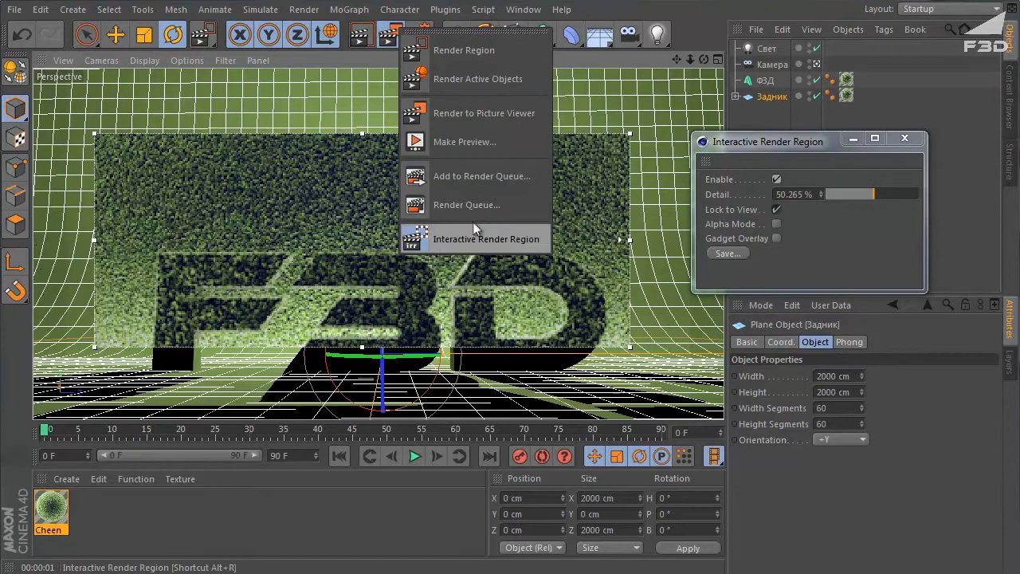
pyautogui.click(820, 200)
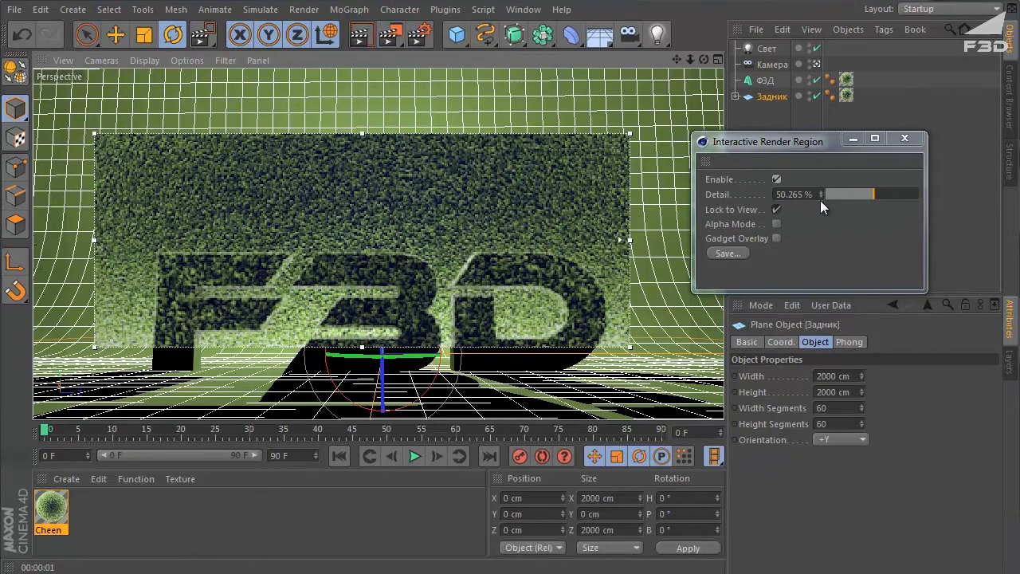
# Set the interactive render region's Detail to exactly 50%
pyautogui.moveTo(620, 241)
pyautogui.mouseDown()
pyautogui.moveTo(609, 175)
pyautogui.moveTo(621, 235)
pyautogui.mouseUp()
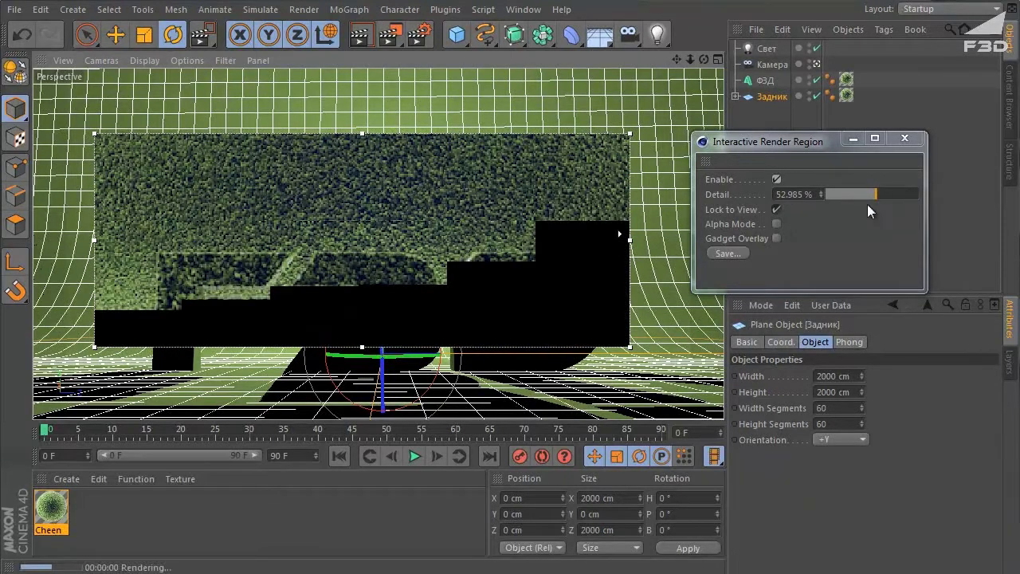
pyautogui.moveTo(836, 194)
pyautogui.mouseDown()
pyautogui.moveTo(875, 195)
pyautogui.moveTo(851, 196)
pyautogui.mouseUp()
pyautogui.write('0')
pyautogui.press('Return')
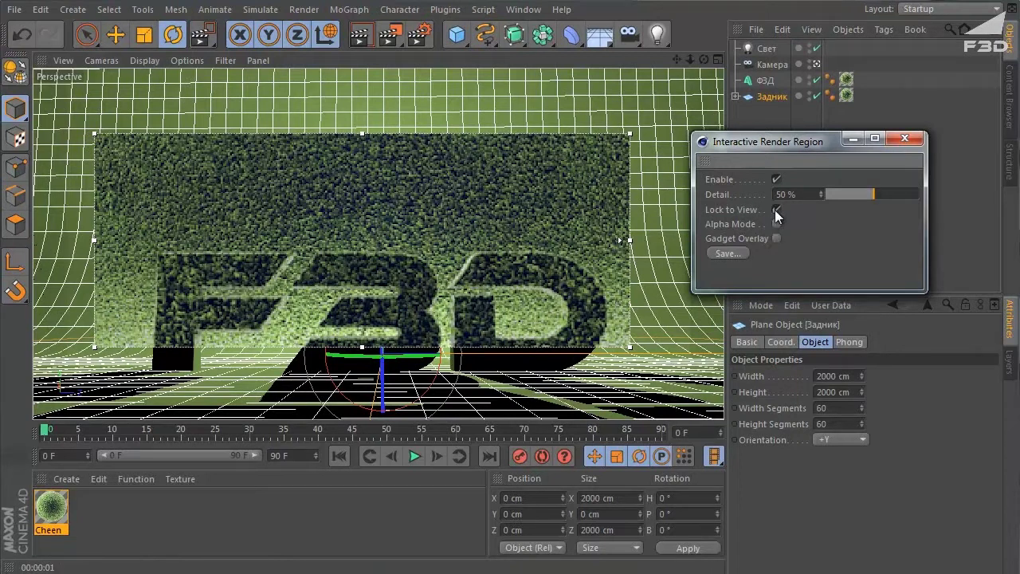
# Switch to the four-view layout, then maximize the Right and Perspective views in turn
pyautogui.middleClick(454, 243)
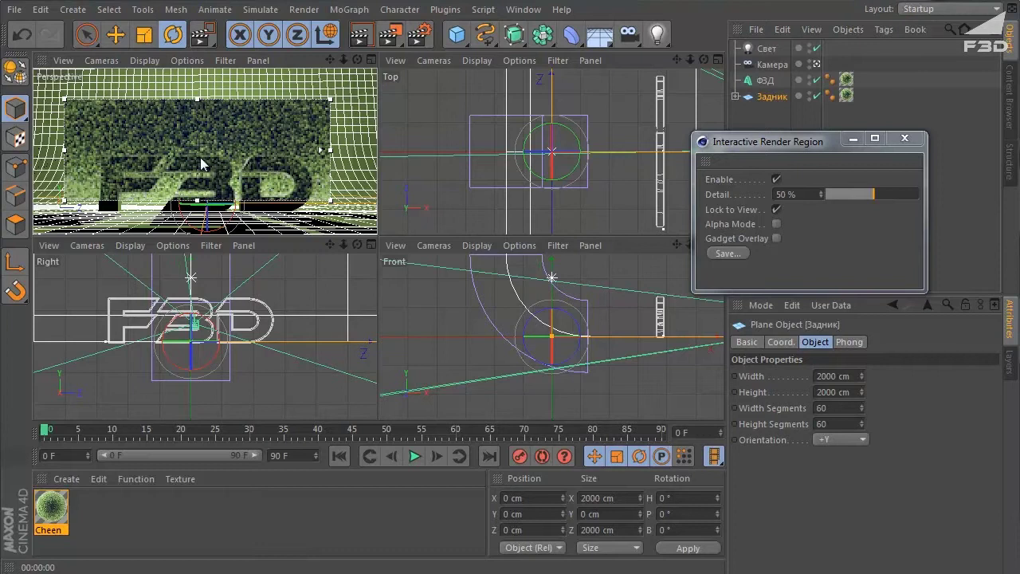
pyautogui.middleClick(265, 335)
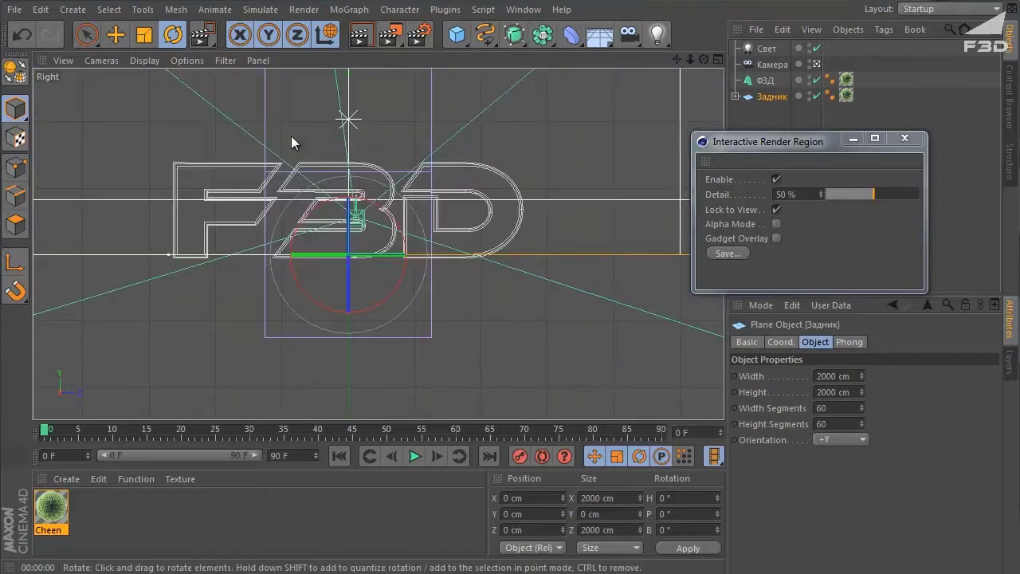
pyautogui.middleClick(333, 267)
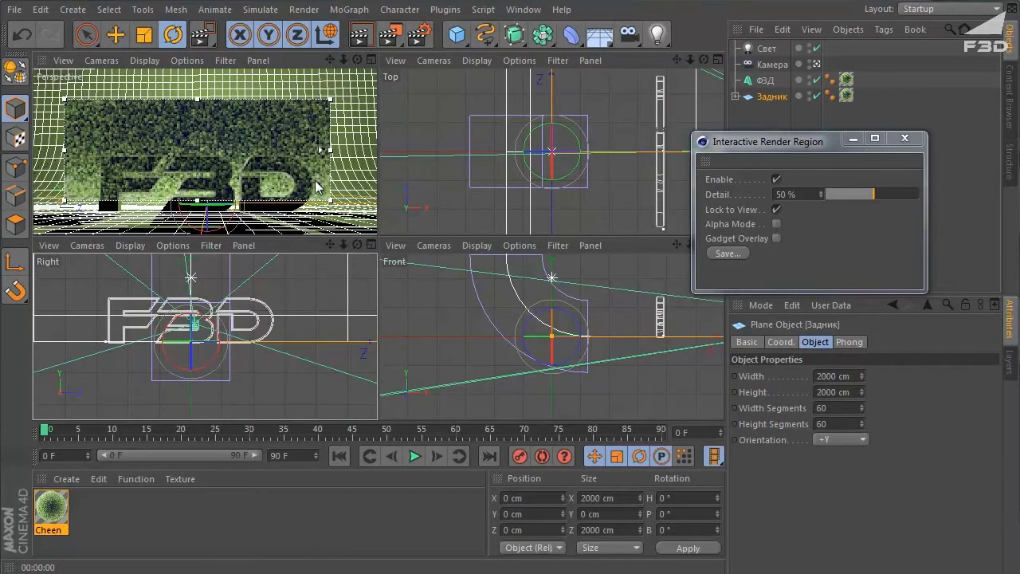
pyautogui.middleClick(315, 180)
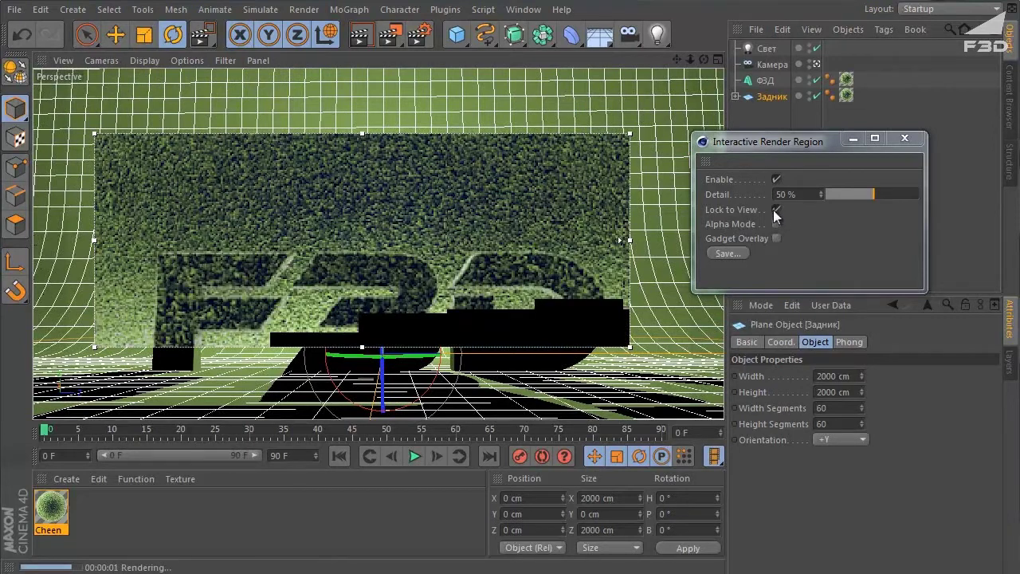
# Turn Lock to View off, cycle through Front and Perspective views, then re-enable Lock to View
pyautogui.click(775, 209)
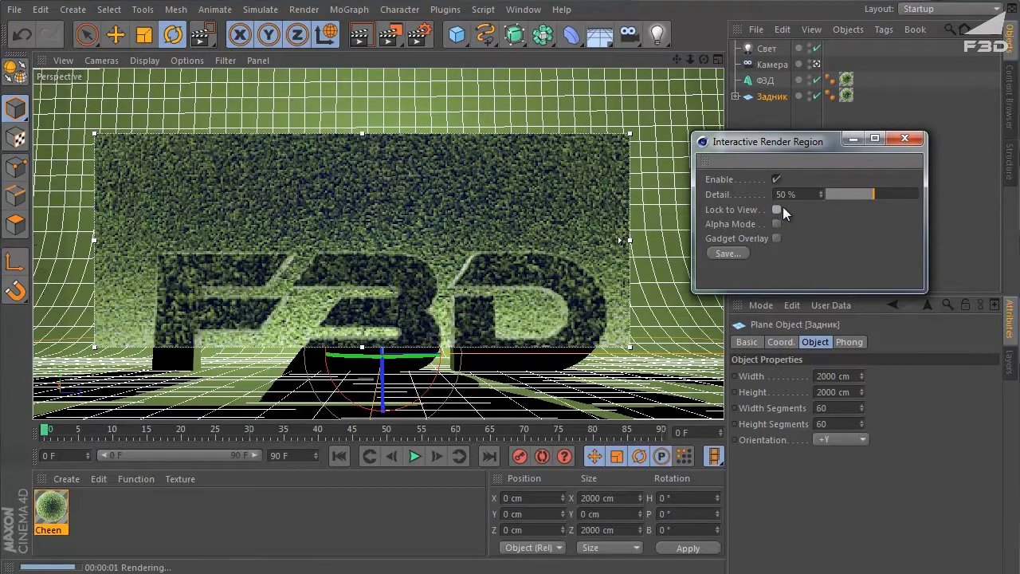
pyautogui.middleClick(402, 357)
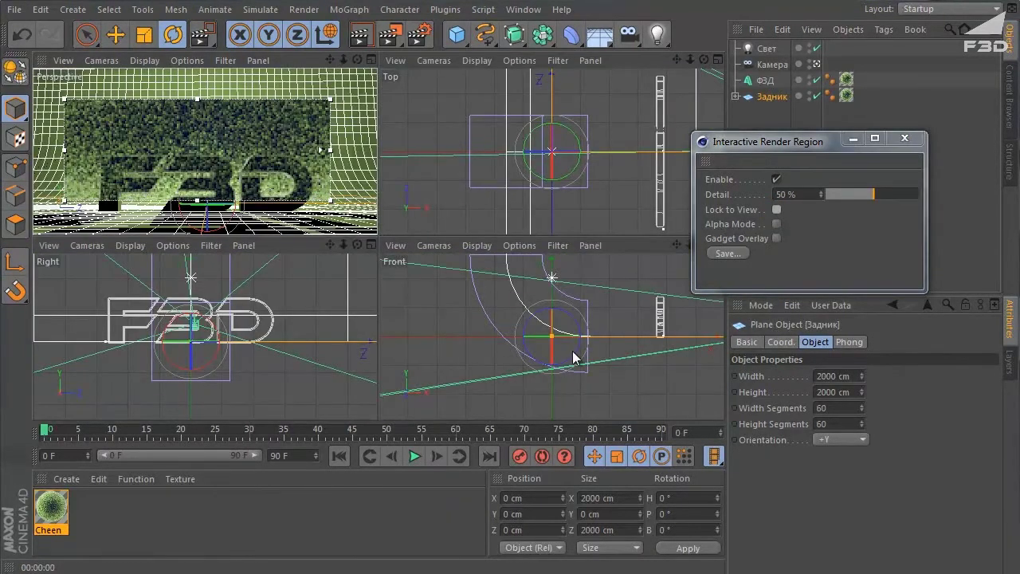
pyautogui.middleClick(575, 357)
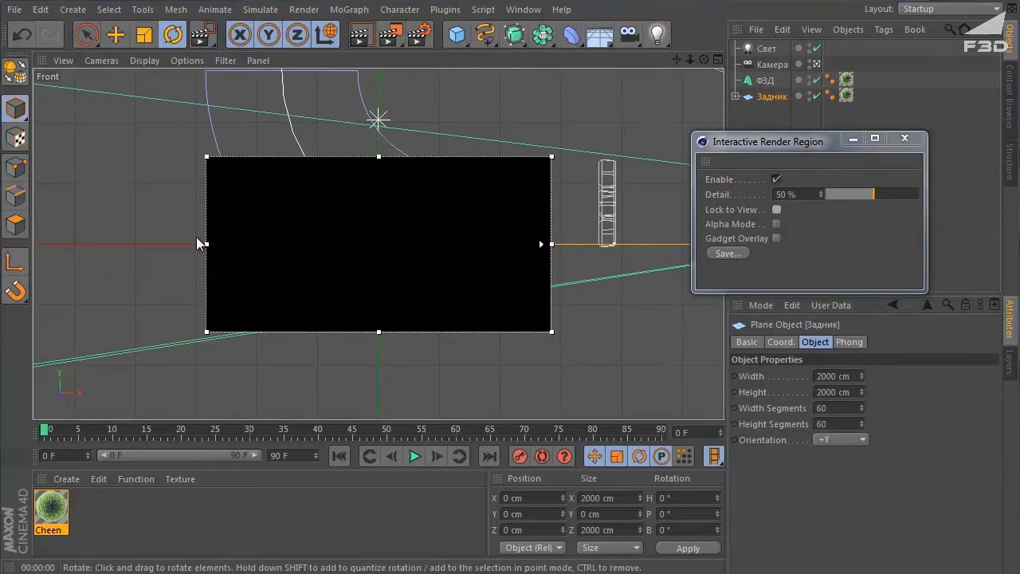
pyautogui.middleClick(246, 207)
pyautogui.middleClick(258, 167)
pyautogui.middleClick(475, 205)
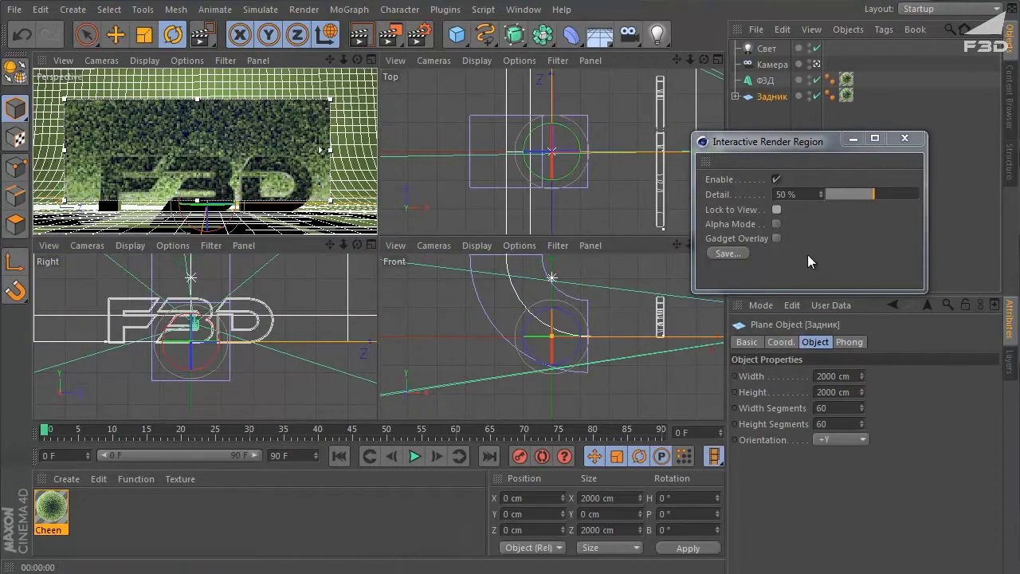
pyautogui.click(777, 209)
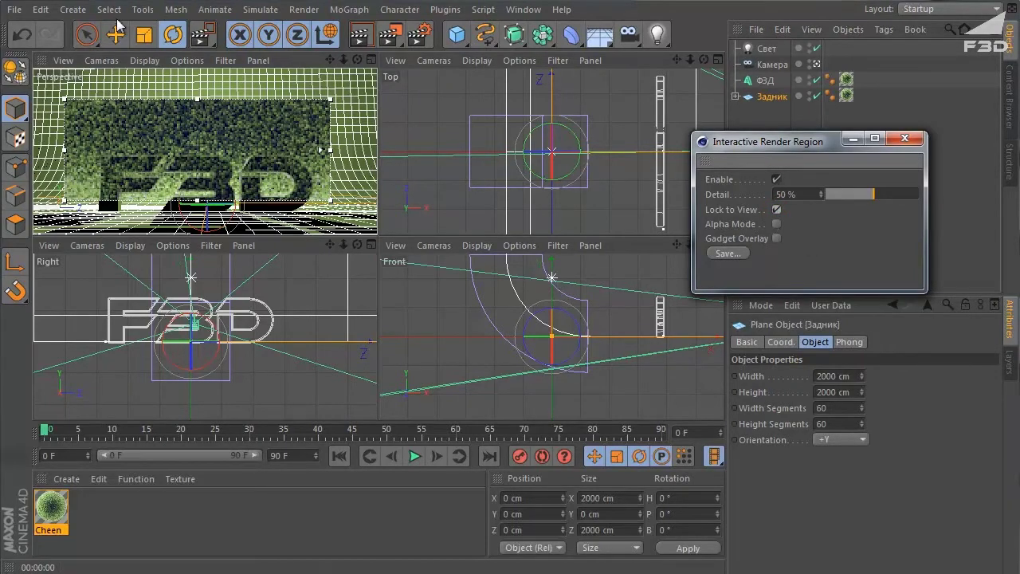
pyautogui.moveTo(797, 141); pyautogui.dragTo(861, 135)
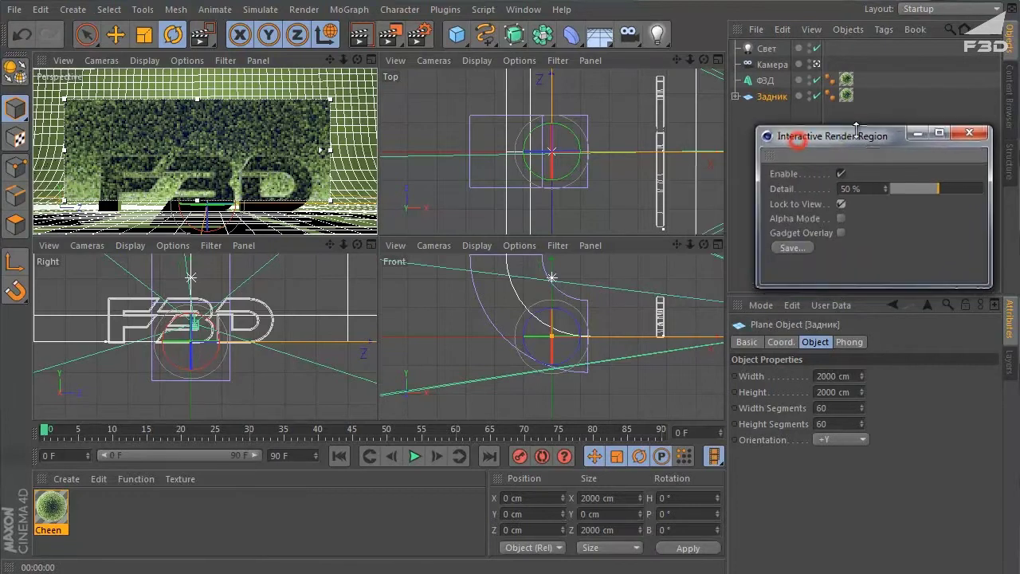
# Start a new empty project and add a cube to the scene
pyautogui.click(11, 10)
pyautogui.click(32, 34)
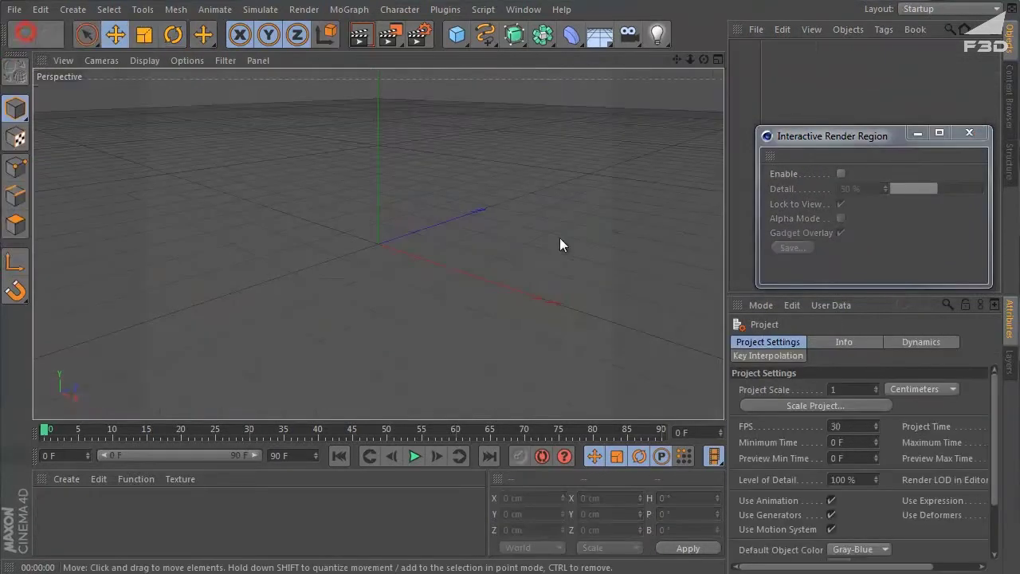
pyautogui.moveTo(448, 45); pyautogui.dragTo(518, 47)
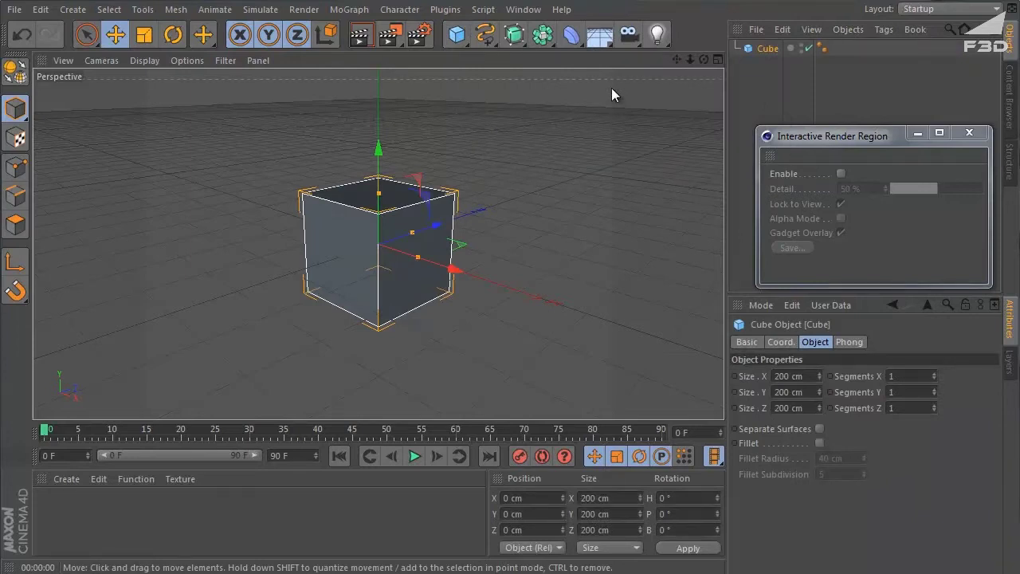
# Turn on the Interactive Render Region with Alt+R and enlarge it to cover the whole cube
pyautogui.hotkey('alt', 'r')
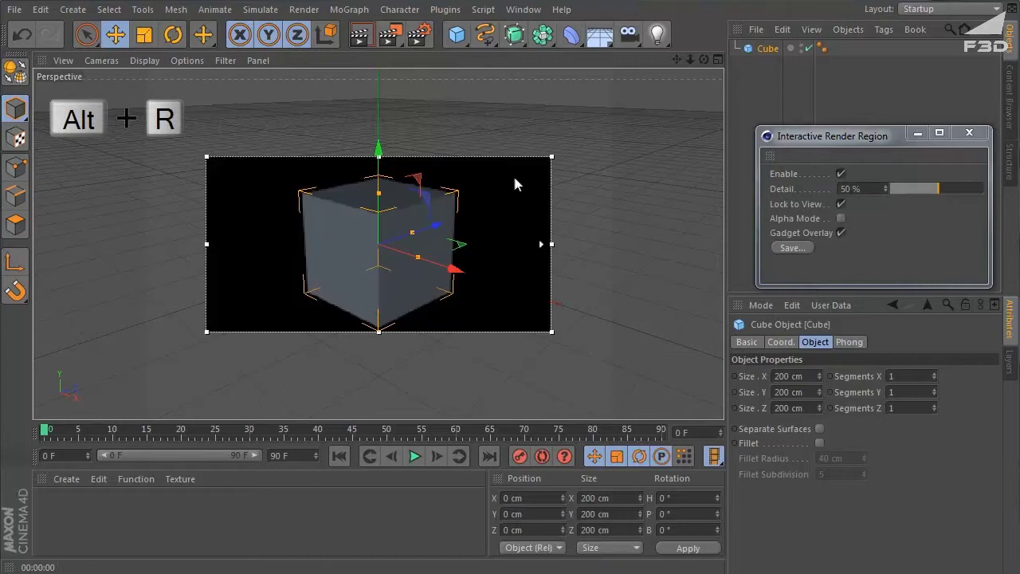
pyautogui.moveTo(551, 332); pyautogui.dragTo(562, 385)
pyautogui.moveTo(562, 156); pyautogui.dragTo(558, 104)
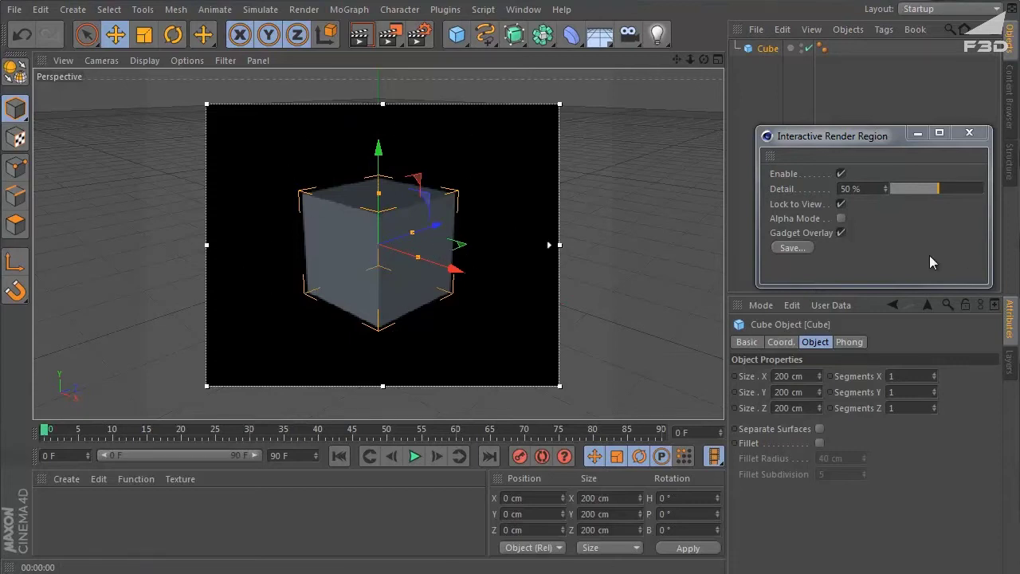
pyautogui.click(841, 218)
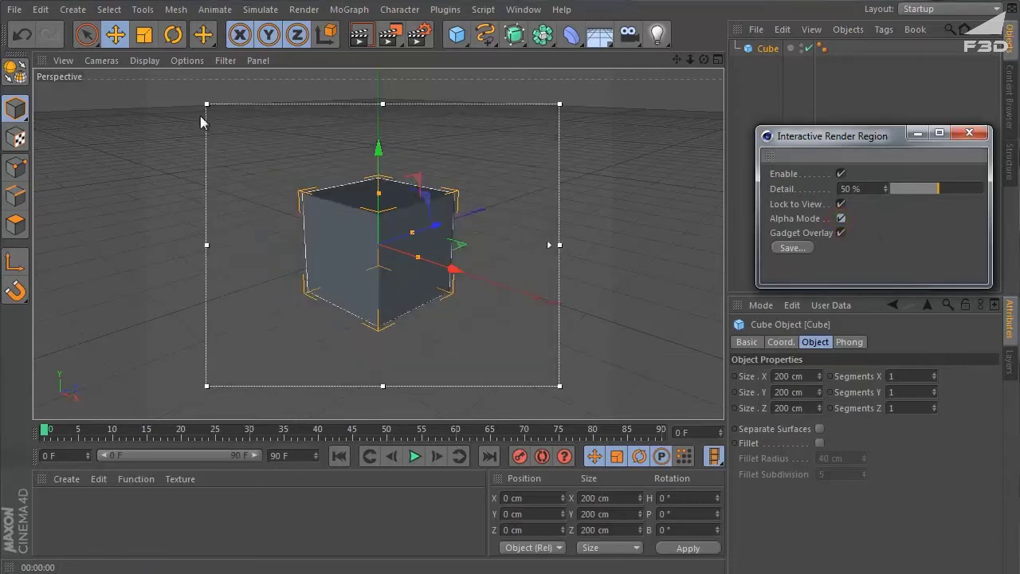
pyautogui.moveTo(438, 296)
pyautogui.keyDown('alt'); pyautogui.mouseDown()
pyautogui.moveTo(308, 282)
pyautogui.moveTo(270, 226)
pyautogui.mouseUp(); pyautogui.keyUp('alt')
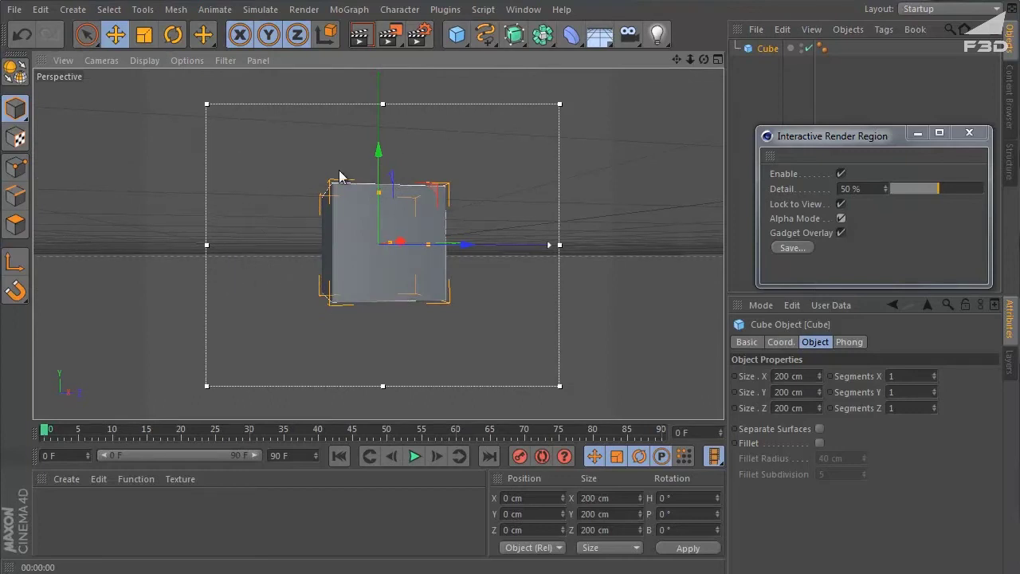
pyautogui.moveTo(494, 209)
pyautogui.keyDown('alt'); pyautogui.mouseDown()
pyautogui.moveTo(451, 313)
pyautogui.moveTo(521, 337)
pyautogui.mouseUp(); pyautogui.keyUp('alt')
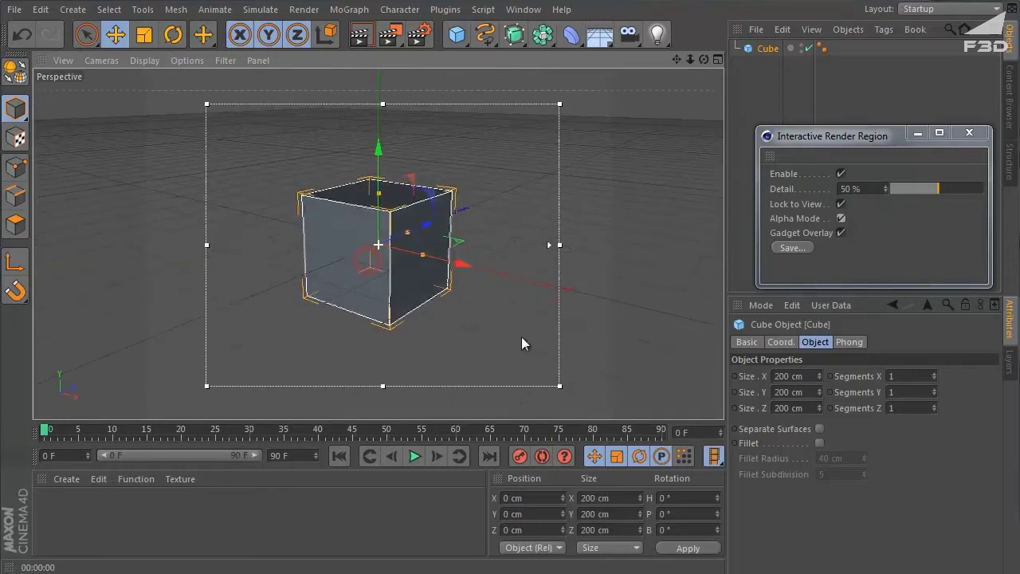
pyautogui.click(842, 219)
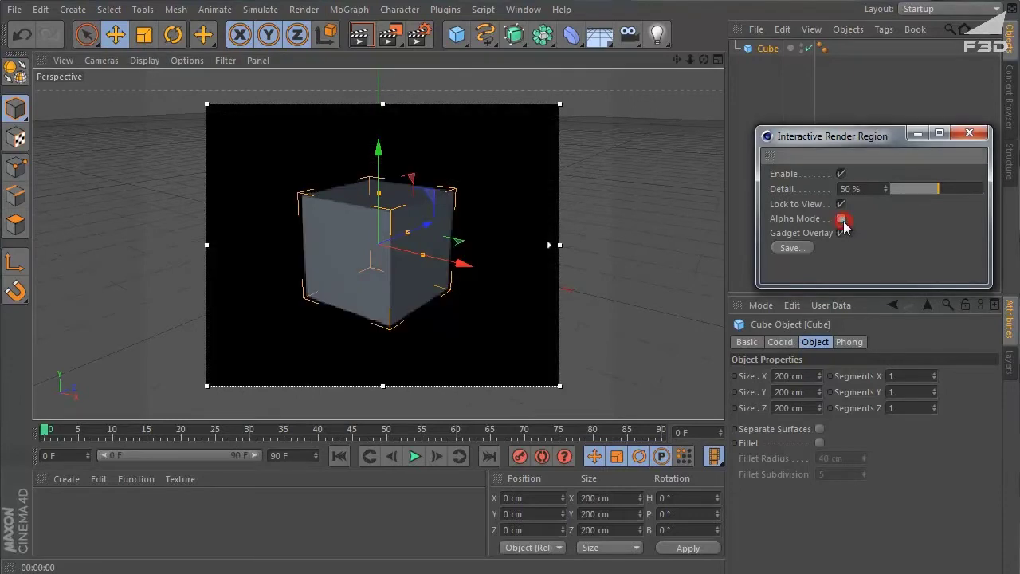
pyautogui.click(842, 221)
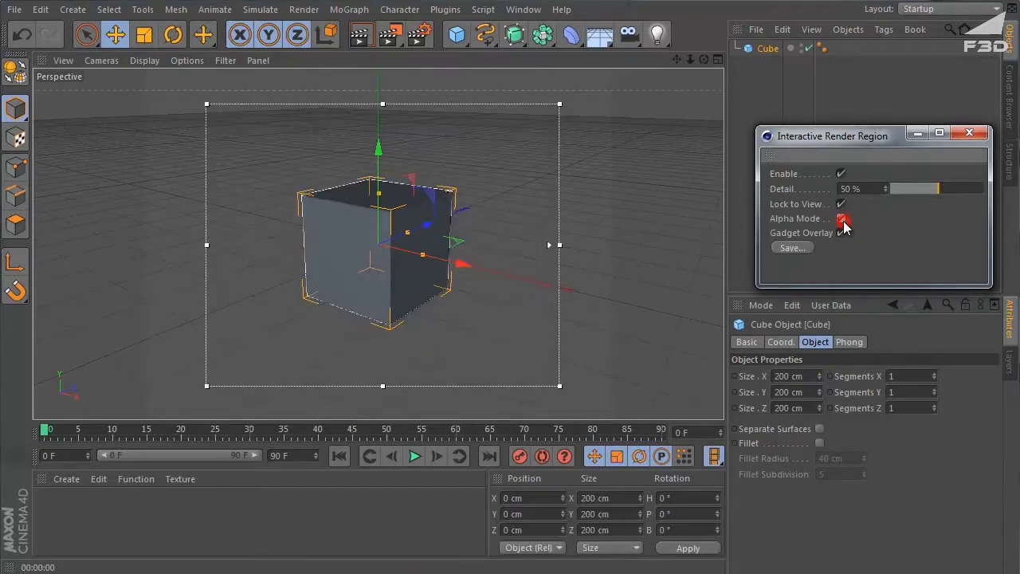
pyautogui.click(842, 220)
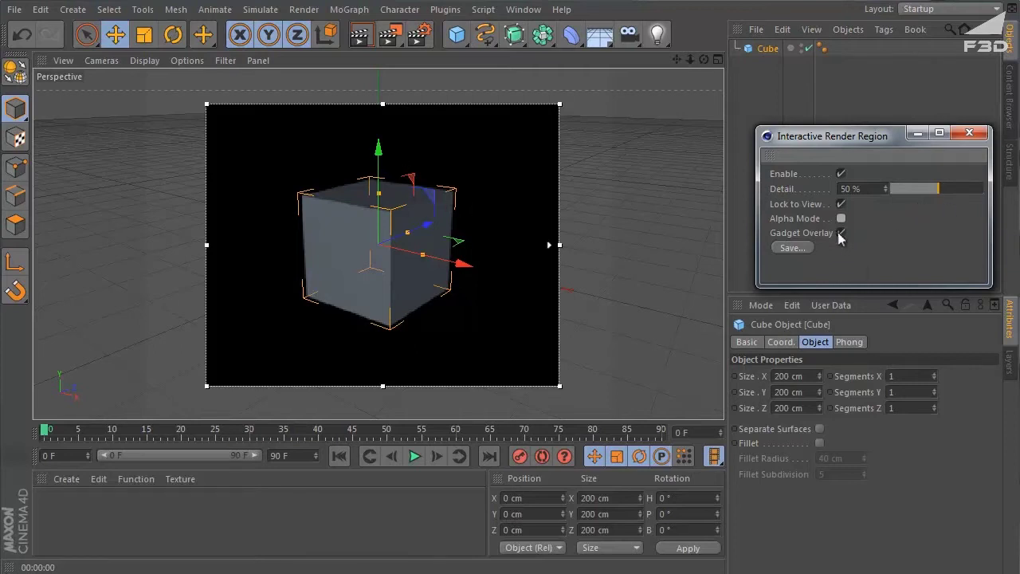
pyautogui.click(841, 232)
pyautogui.click(841, 232)
pyautogui.click(840, 232)
pyautogui.click(841, 233)
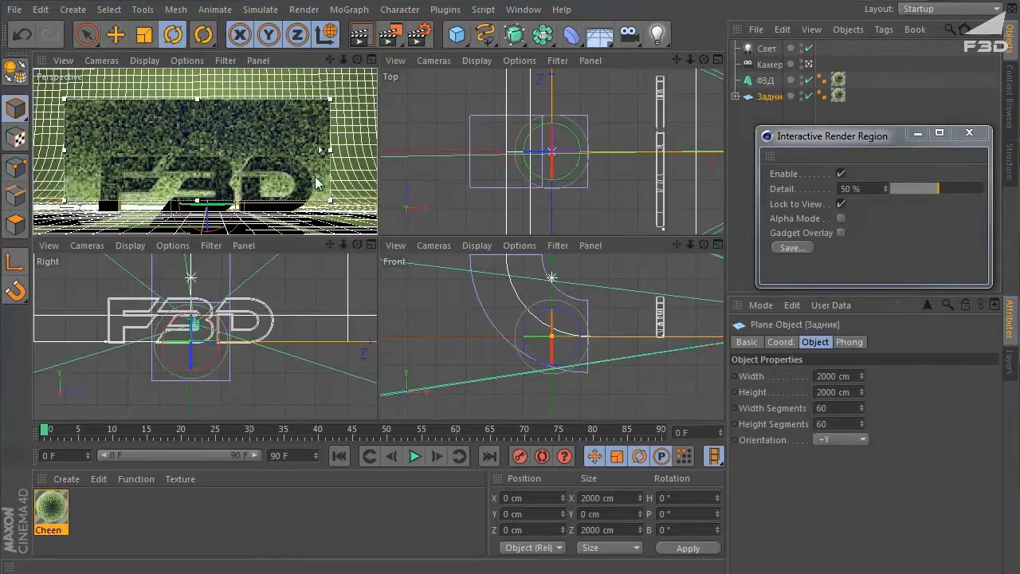
# Maximize the Perspective view of the F3D logo and resize the render region to frame the logo
pyautogui.middleClick(232, 144)
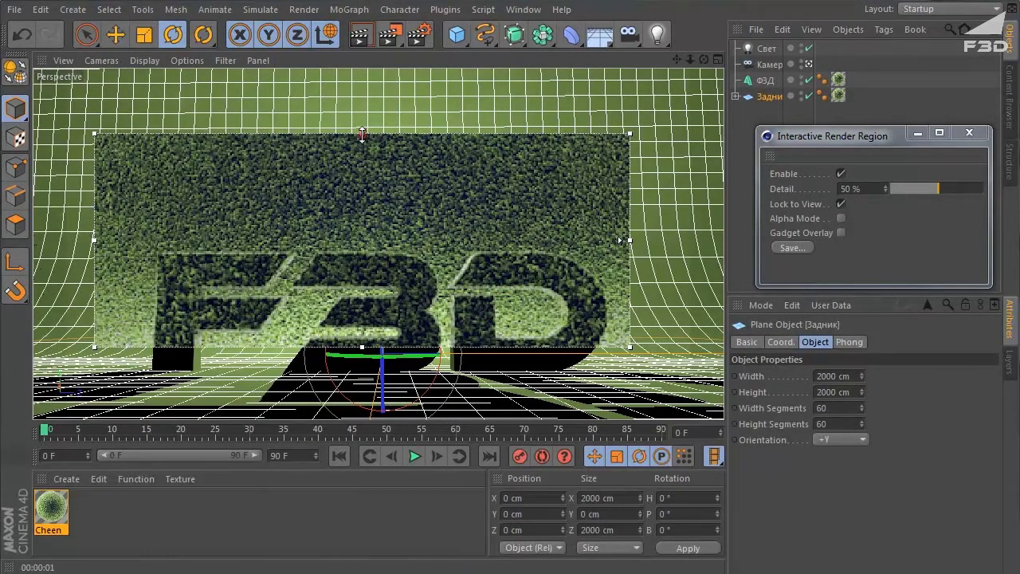
pyautogui.moveTo(361, 134); pyautogui.dragTo(362, 209)
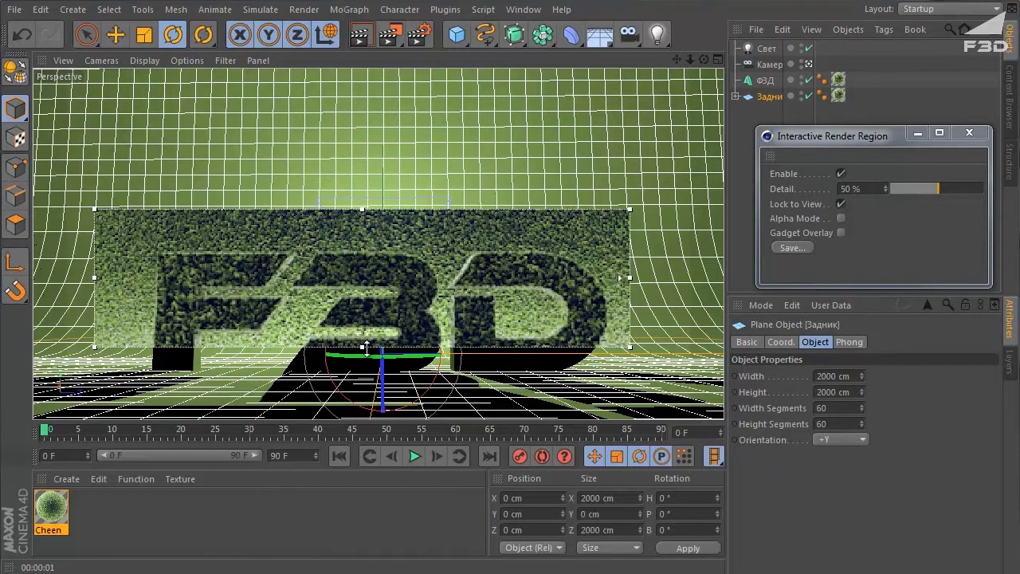
pyautogui.moveTo(363, 347); pyautogui.dragTo(369, 404)
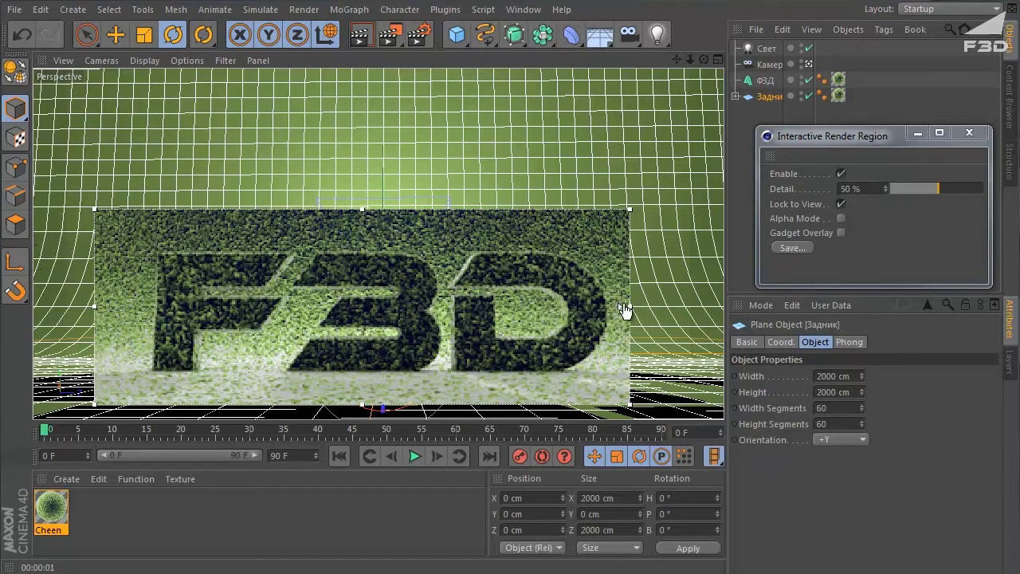
pyautogui.moveTo(628, 305); pyautogui.dragTo(652, 307)
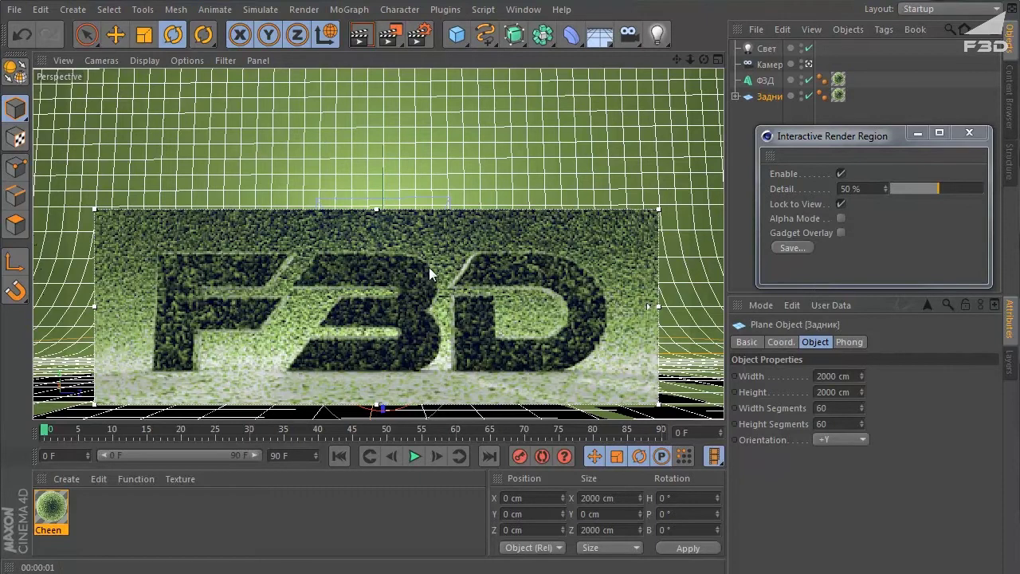
# Save the render region image to the Desktop as 'f3d'
pyautogui.click(796, 248)
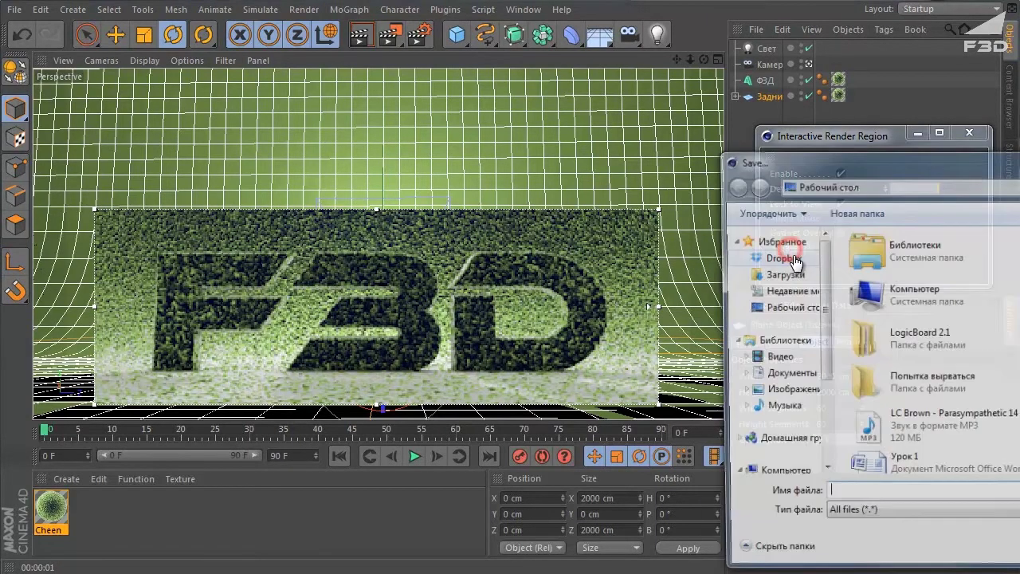
pyautogui.click(792, 308)
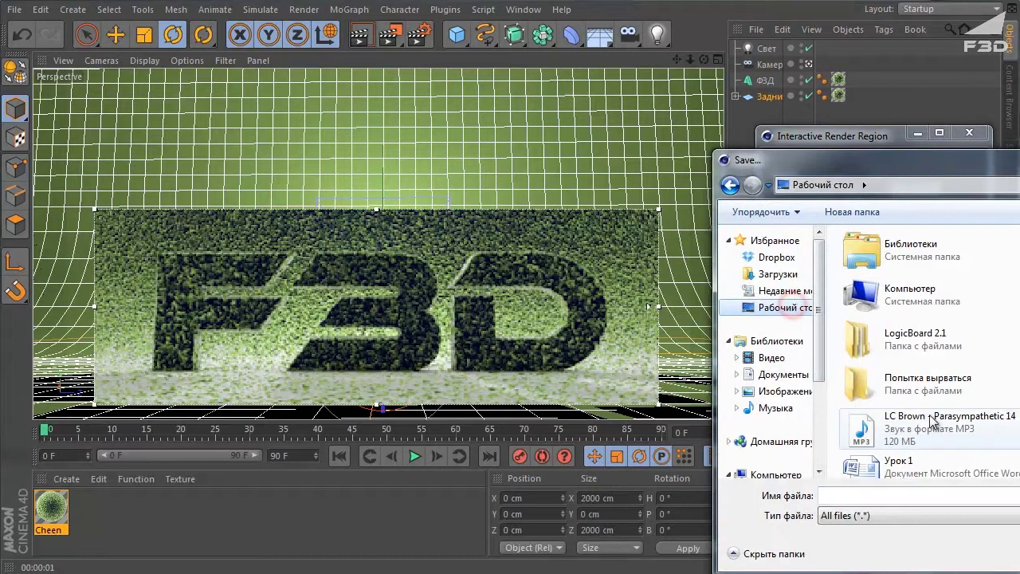
pyautogui.click(873, 493)
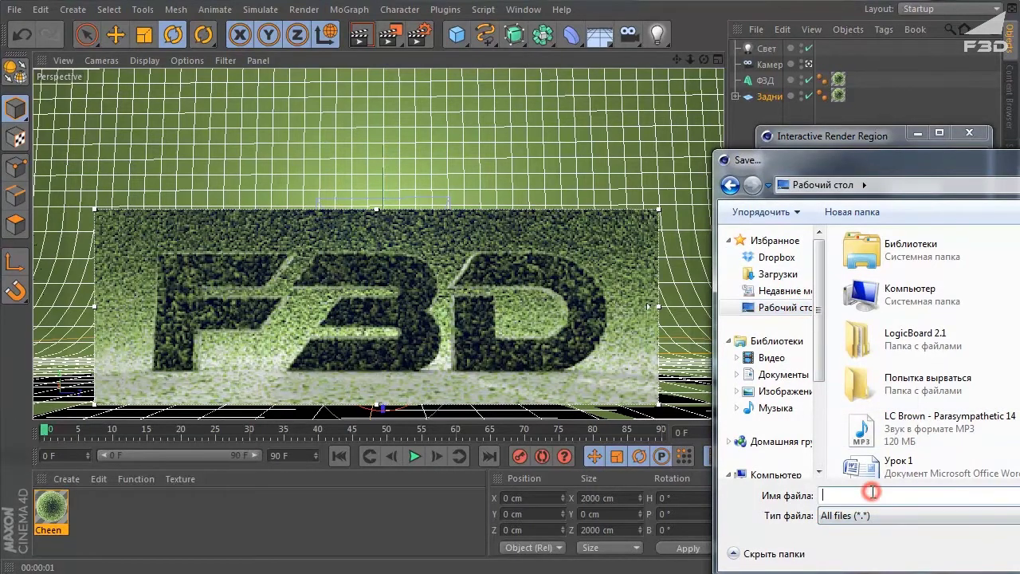
pyautogui.write('f3d')
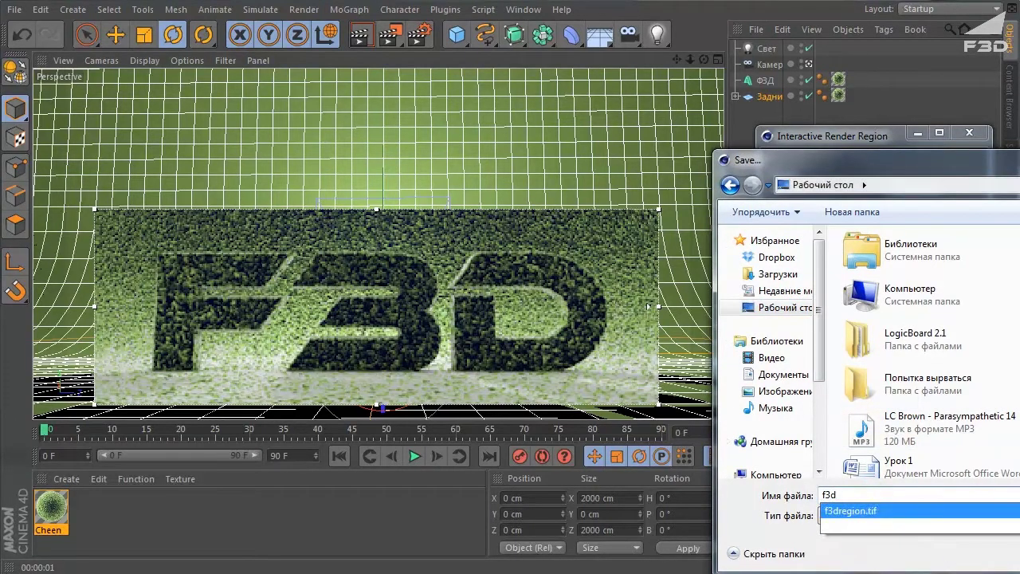
pyautogui.moveTo(877, 160); pyautogui.dragTo(784, 145)
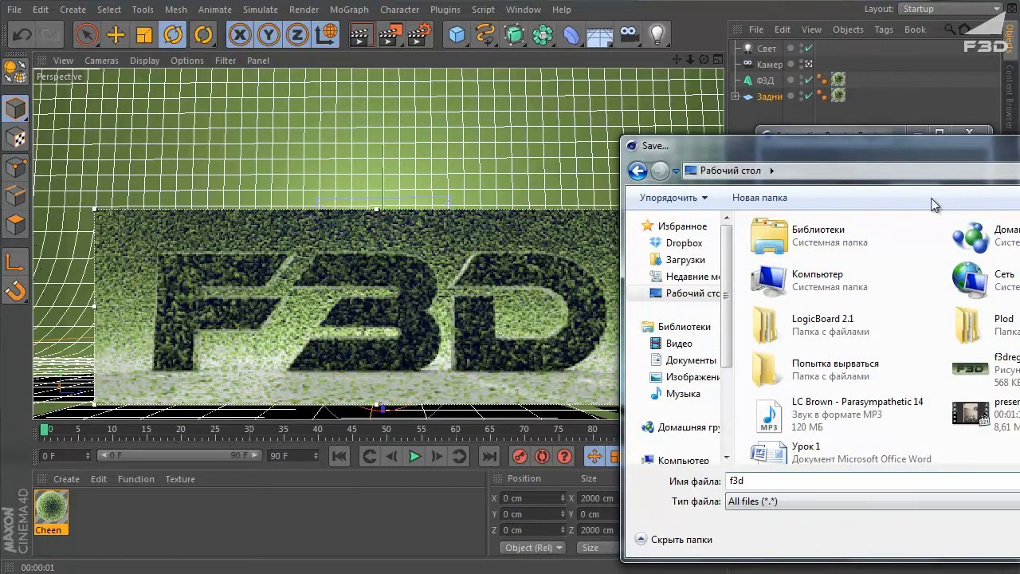
pyautogui.moveTo(931, 152); pyautogui.dragTo(571, 115)
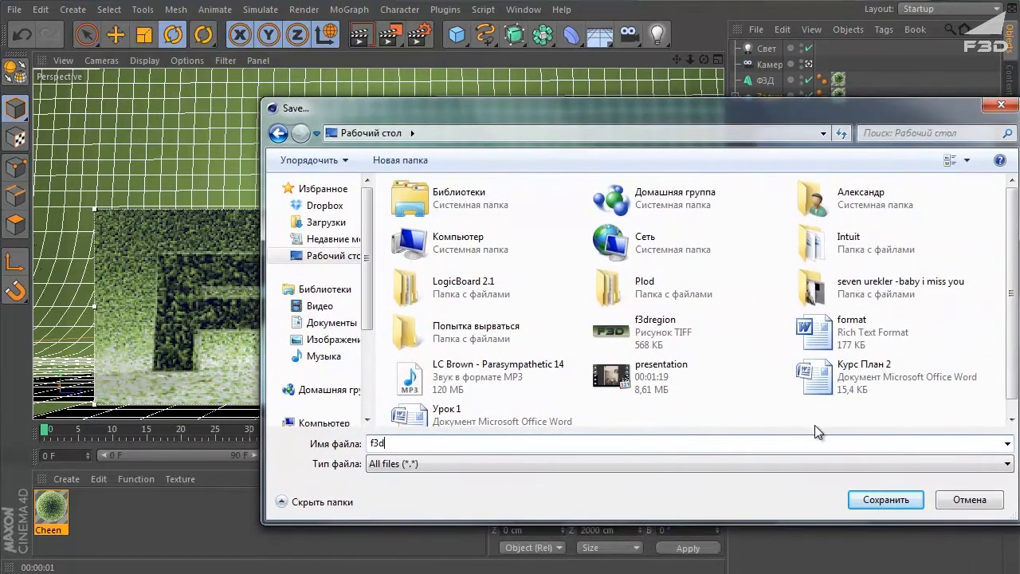
pyautogui.click(868, 499)
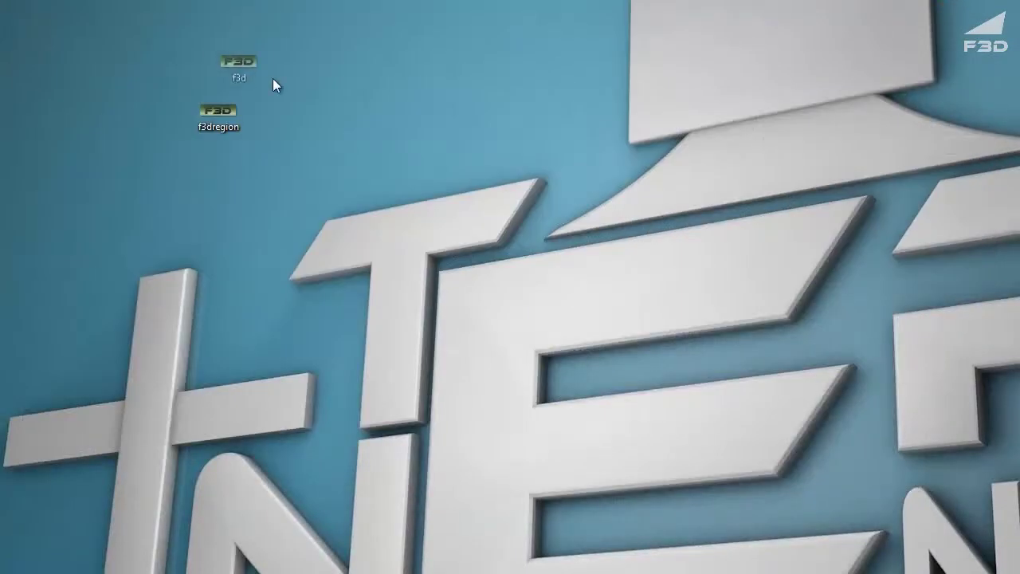
pyautogui.moveTo(240, 65); pyautogui.dragTo(340, 113)
# Delete the old f3dregion file and view the f3d image in Windows Photo Viewer
pyautogui.click(218, 113)
pyautogui.press('Delete')
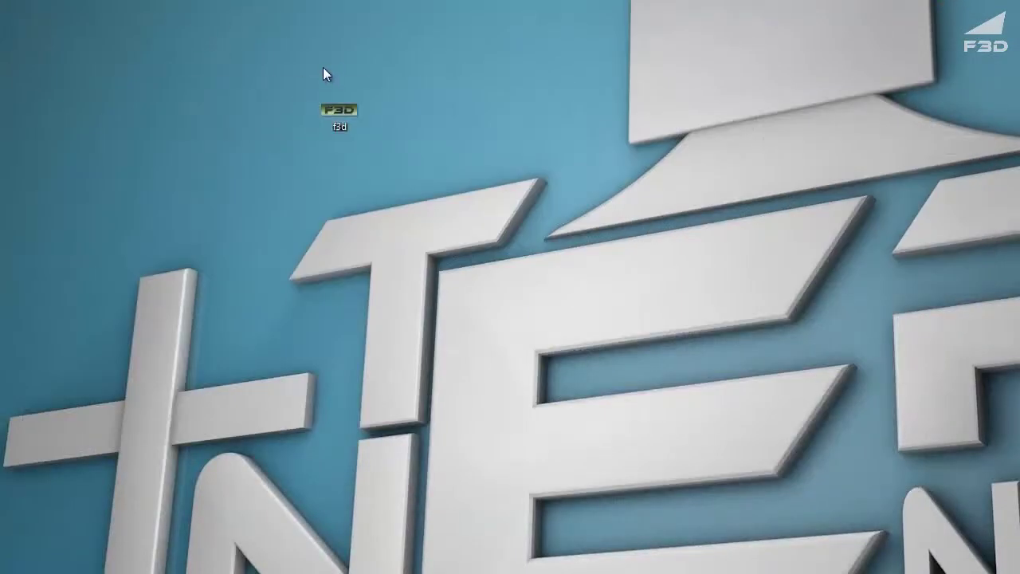
pyautogui.doubleClick(348, 116)
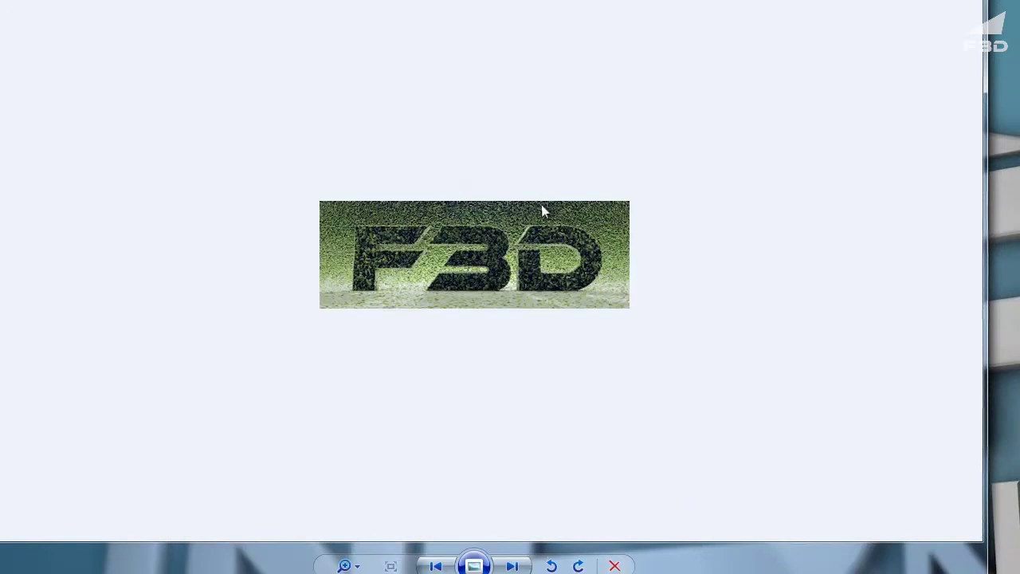
pyautogui.scroll(3, 463, 278)
pyautogui.scroll(-1, 465, 275)
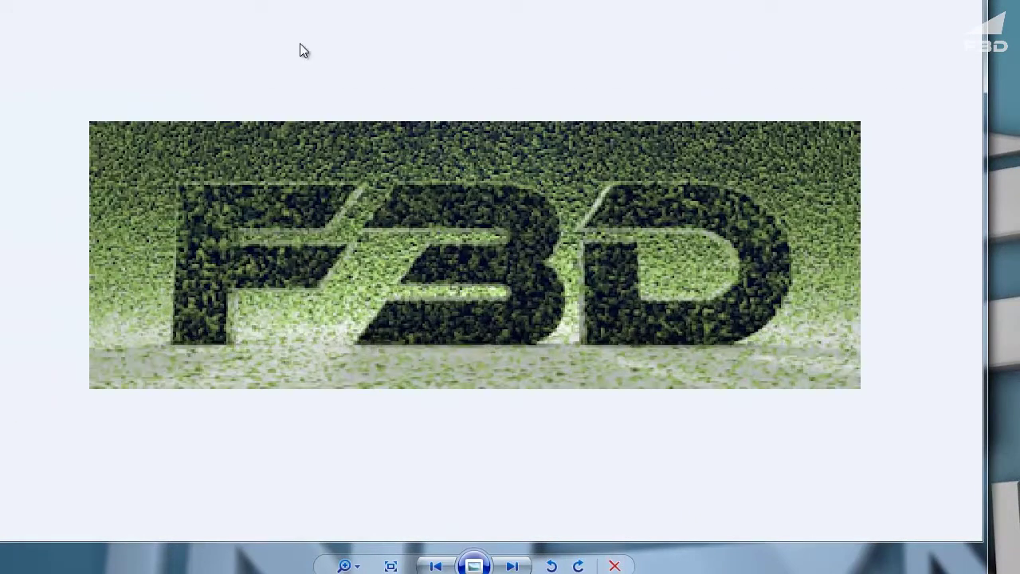